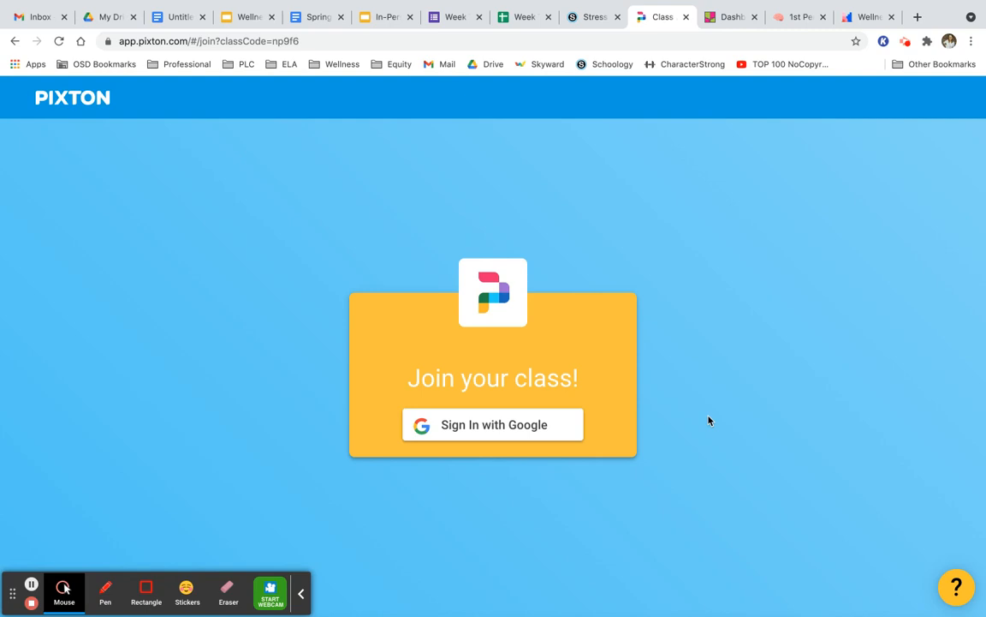
# - Join the class by signing in with Google, using the second listed account
pyautogui.click(497, 430)
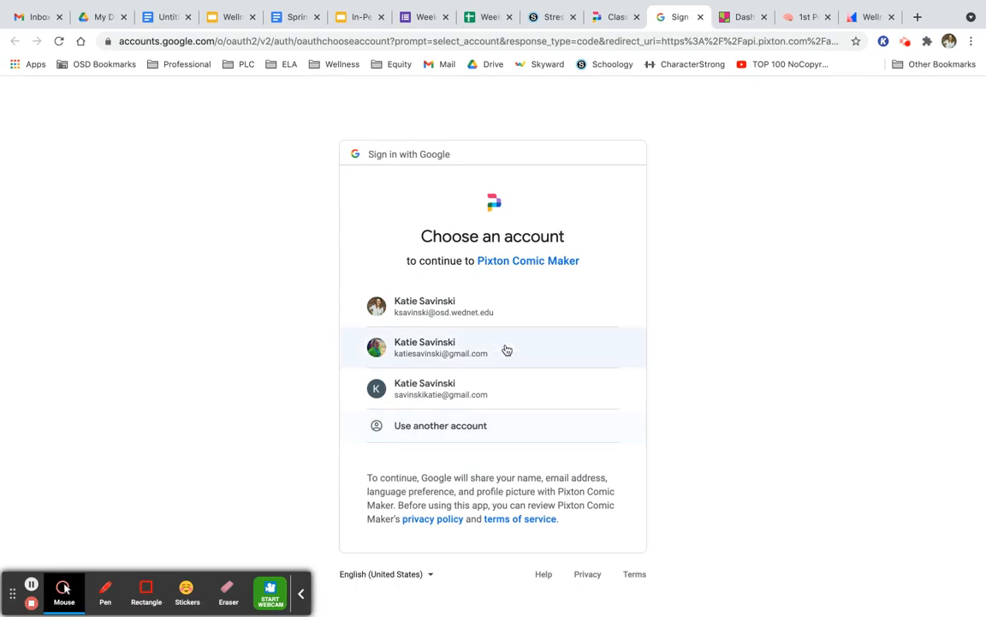
pyautogui.click(474, 350)
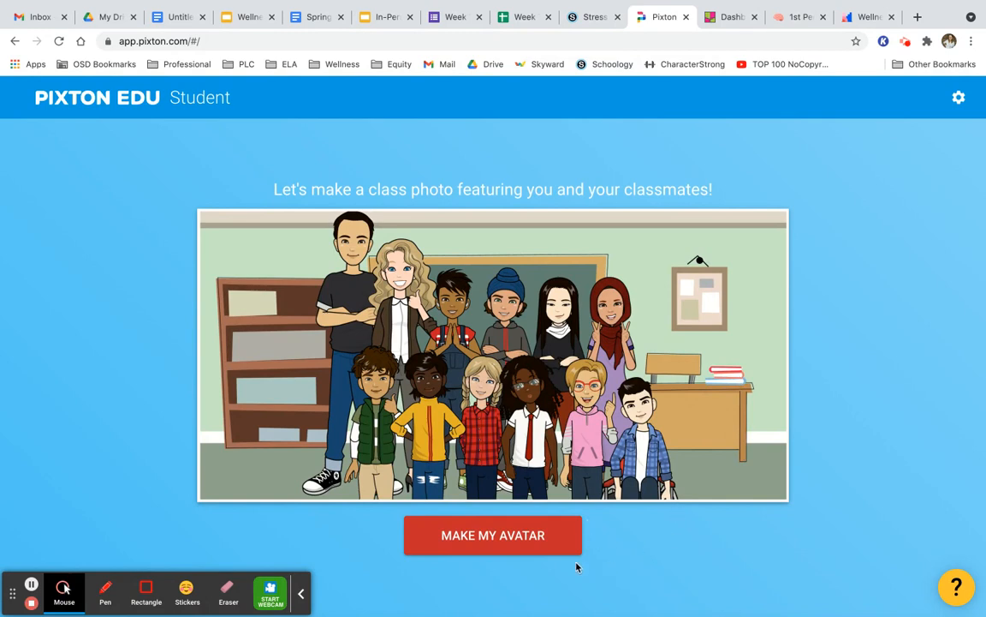
# - Start making an avatar for age 13 or more, choosing Male and keeping the slimmer body type
pyautogui.click(490, 541)
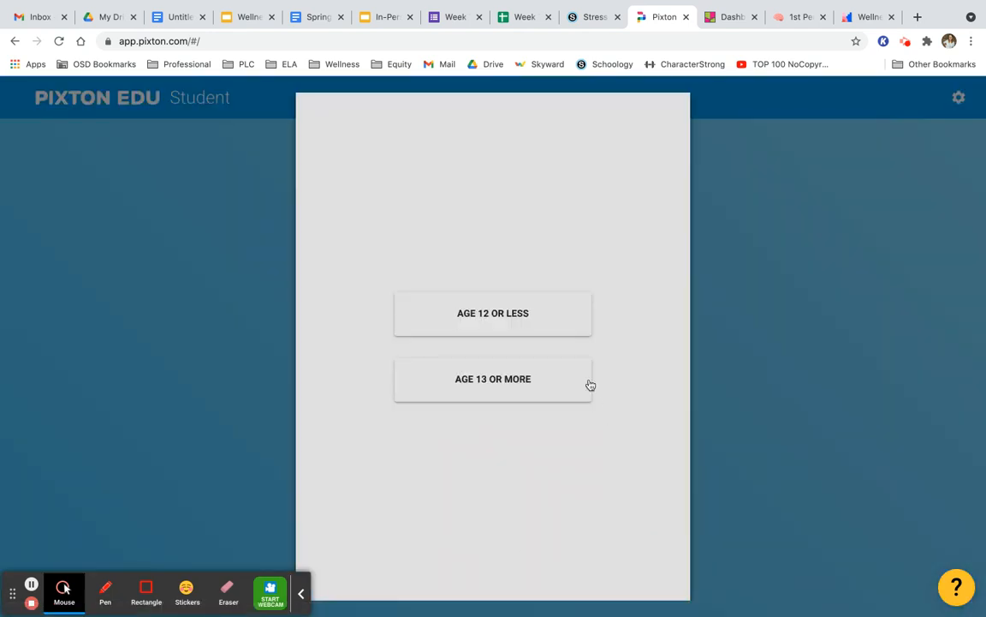
pyautogui.click(507, 377)
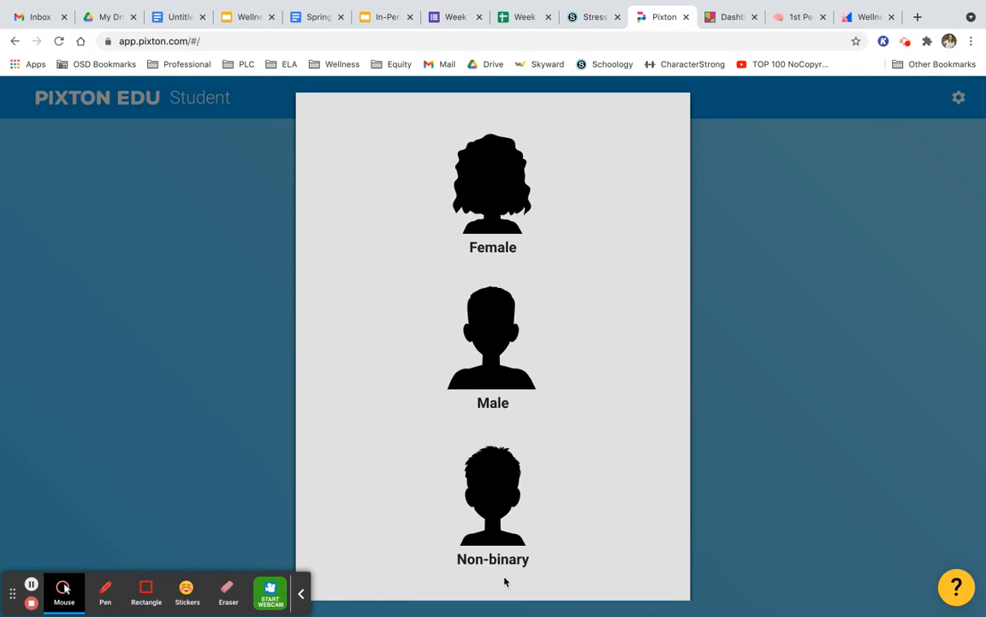
pyautogui.click(491, 351)
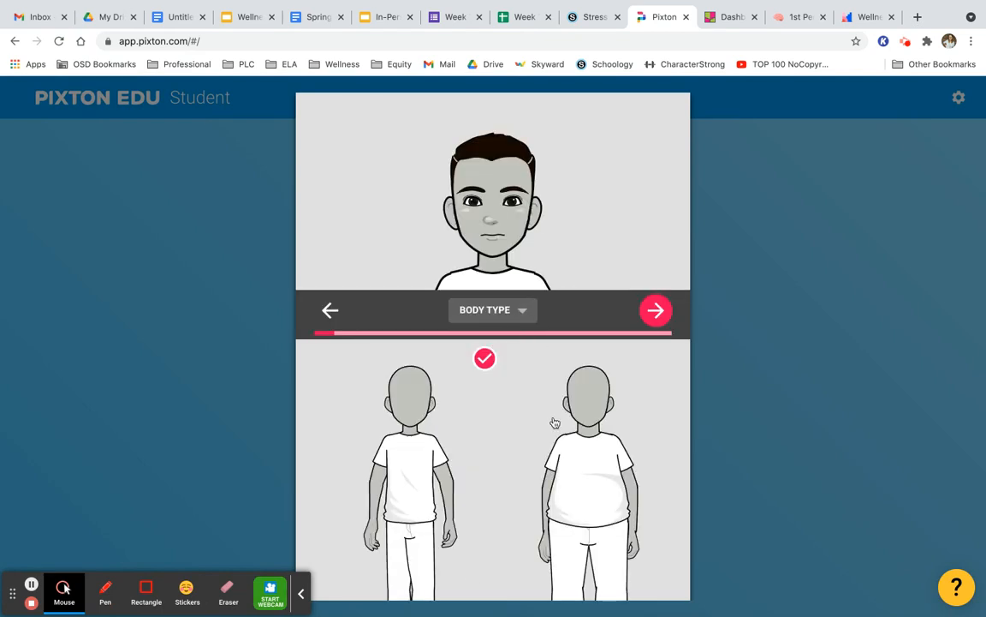
pyautogui.click(656, 312)
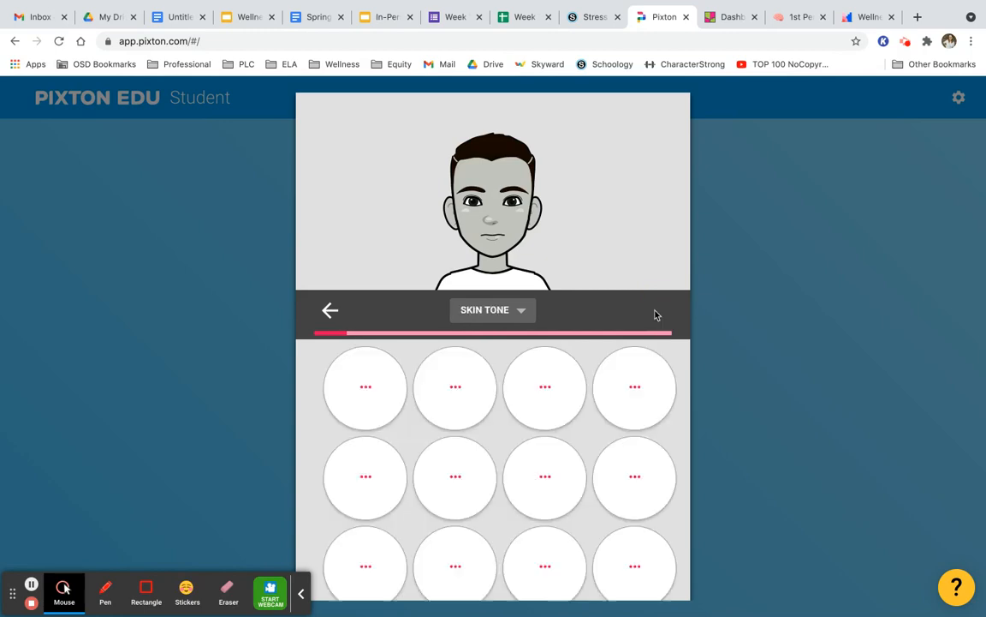
# - Give the avatar the medium-brown skin tone, third in the first row, and purple hair
pyautogui.click(538, 413)
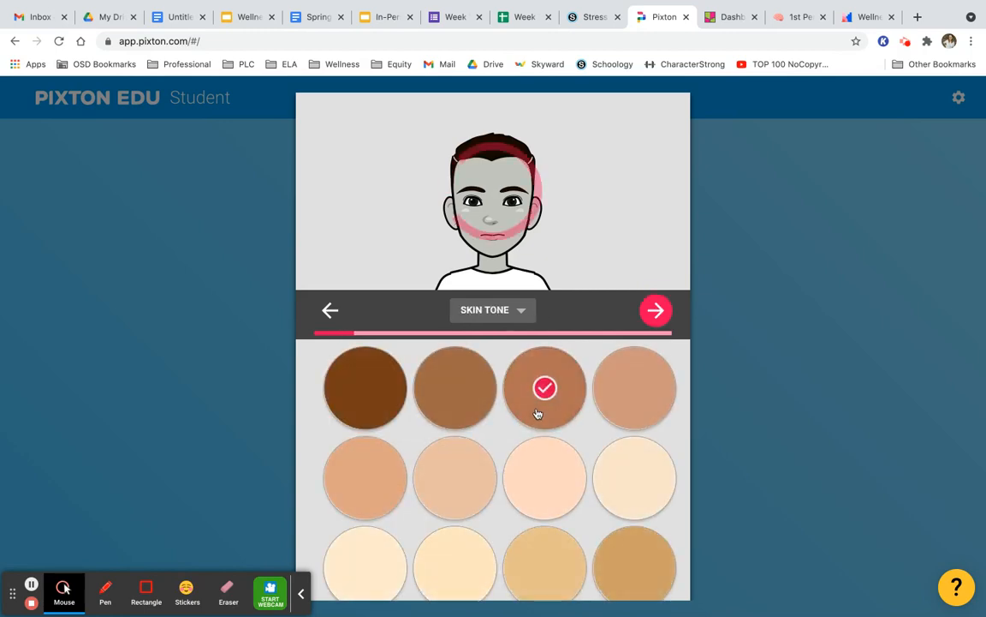
pyautogui.click(521, 310)
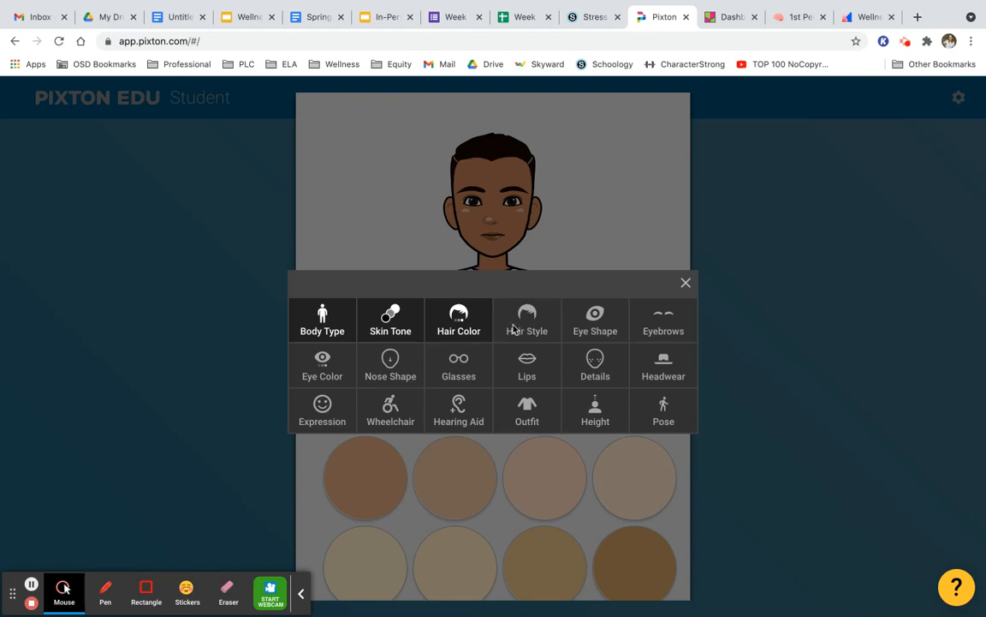
pyautogui.click(458, 319)
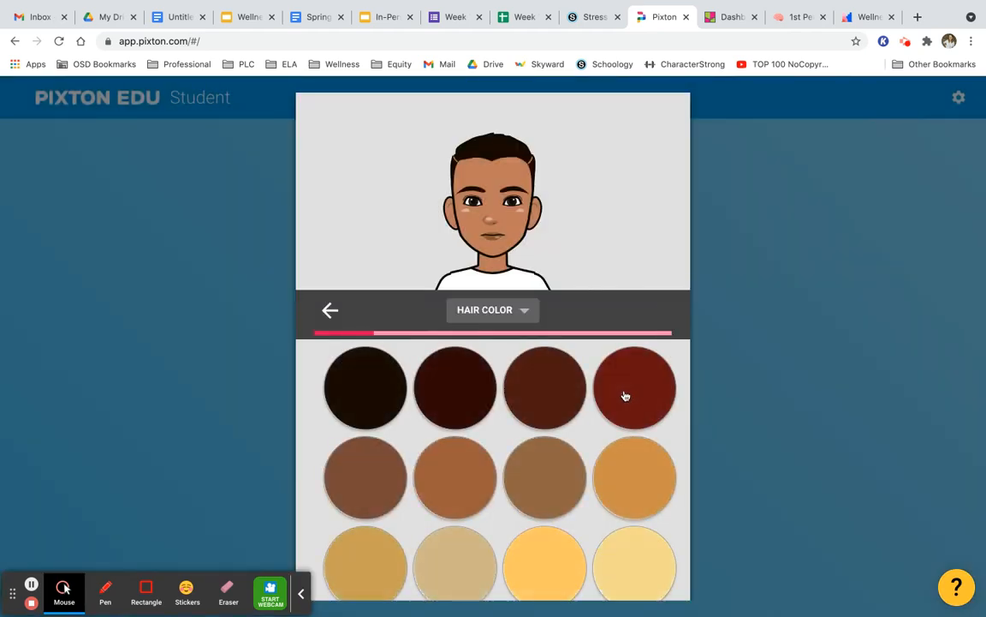
pyautogui.scroll(-5, 594, 502)
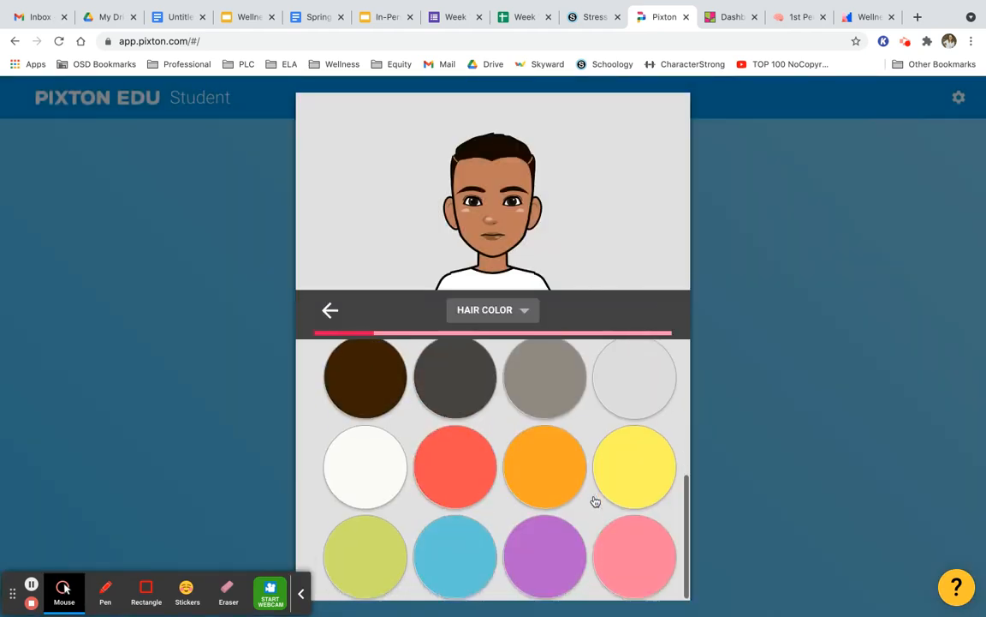
pyautogui.click(555, 553)
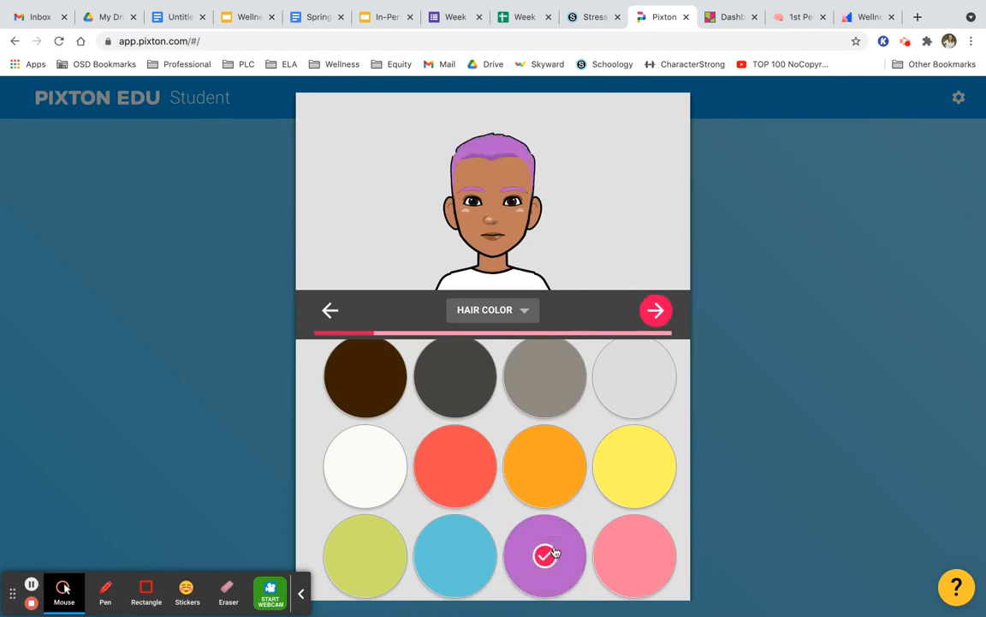
# - Set the avatar's hair style to the short upright mohawk
pyautogui.click(523, 315)
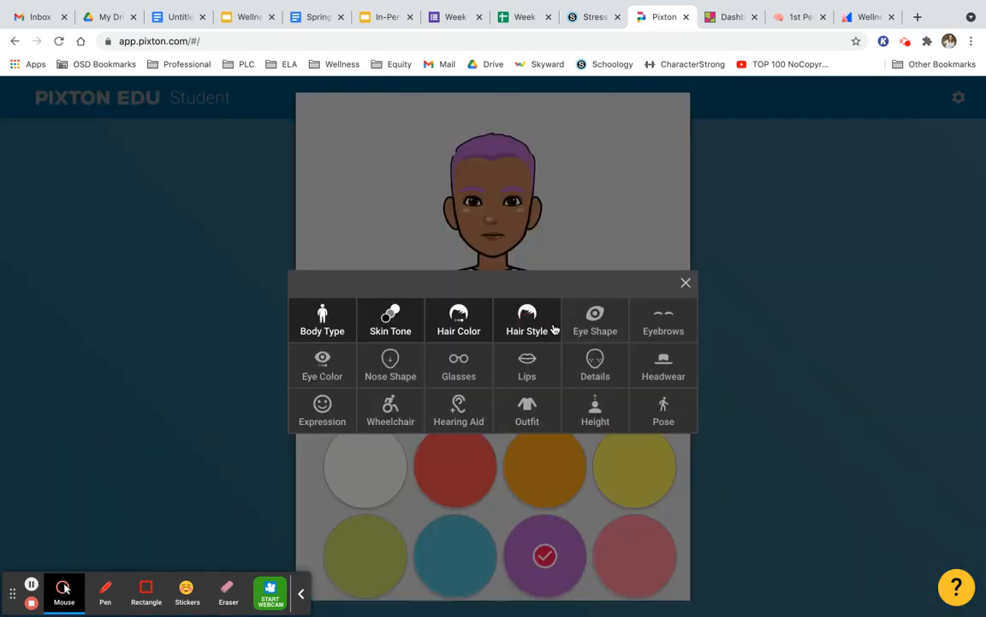
pyautogui.click(686, 282)
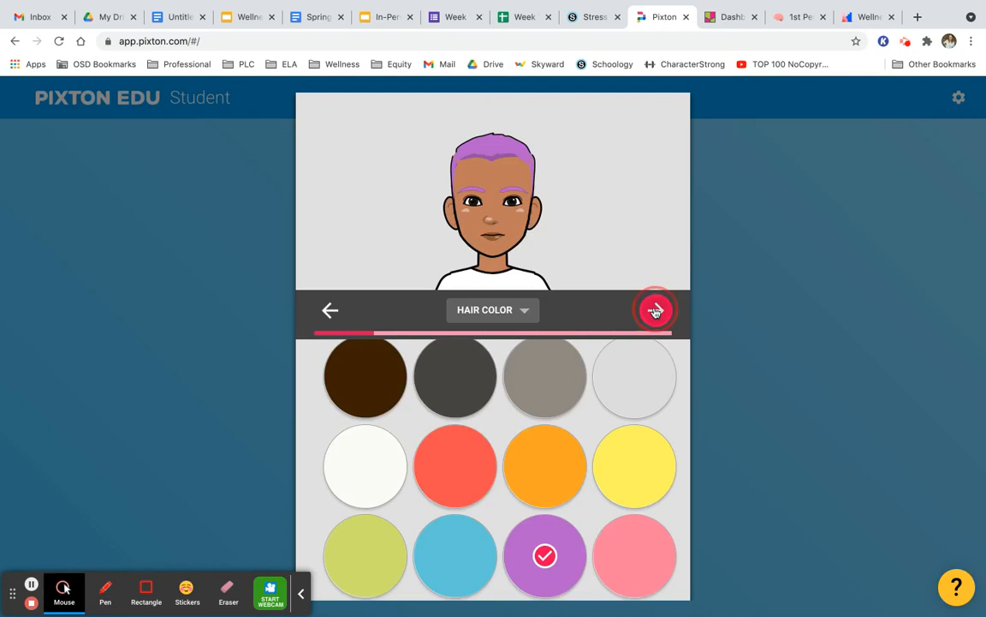
pyautogui.click(656, 311)
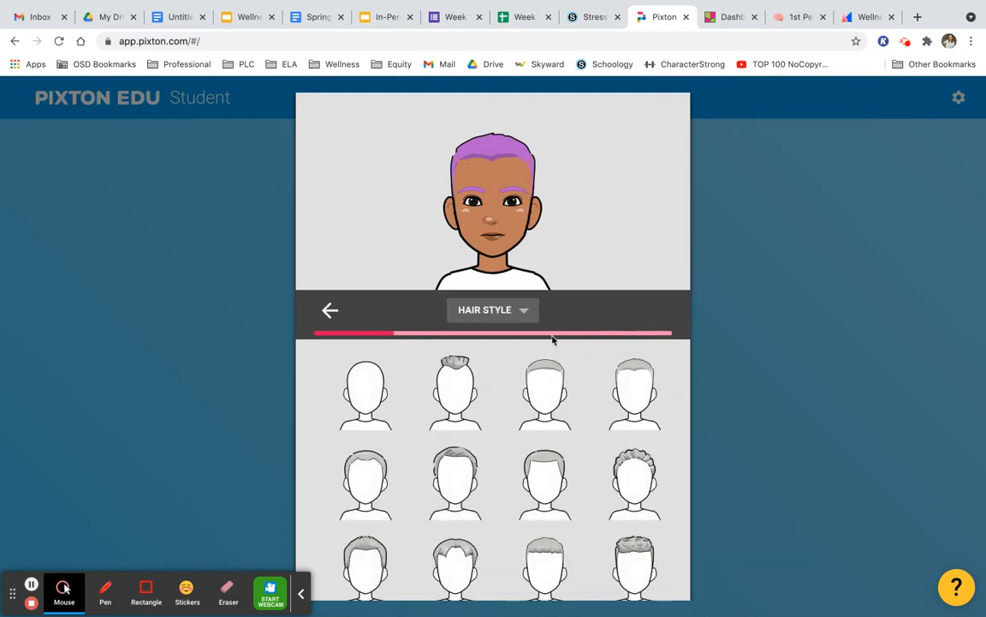
pyautogui.click(456, 383)
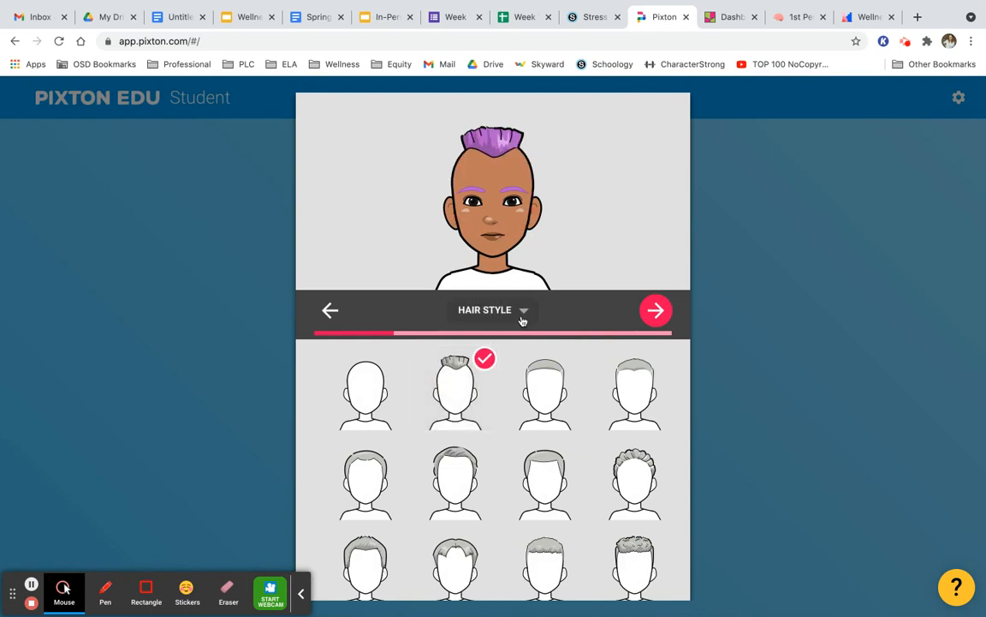
# - Set the avatar's expression to the winking, open-mouthed smile
pyautogui.click(524, 315)
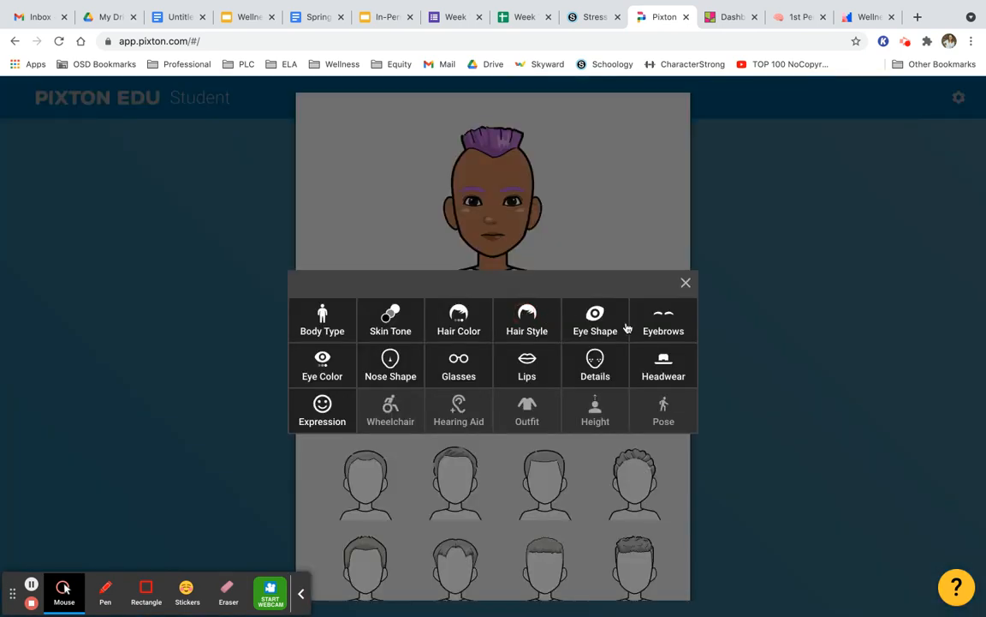
pyautogui.click(324, 407)
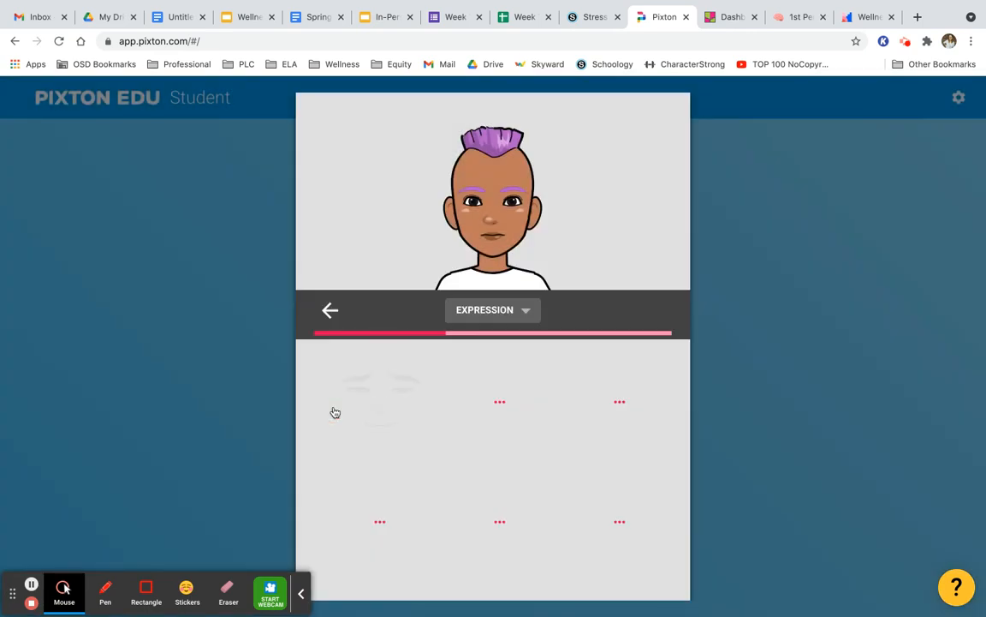
pyautogui.click(396, 516)
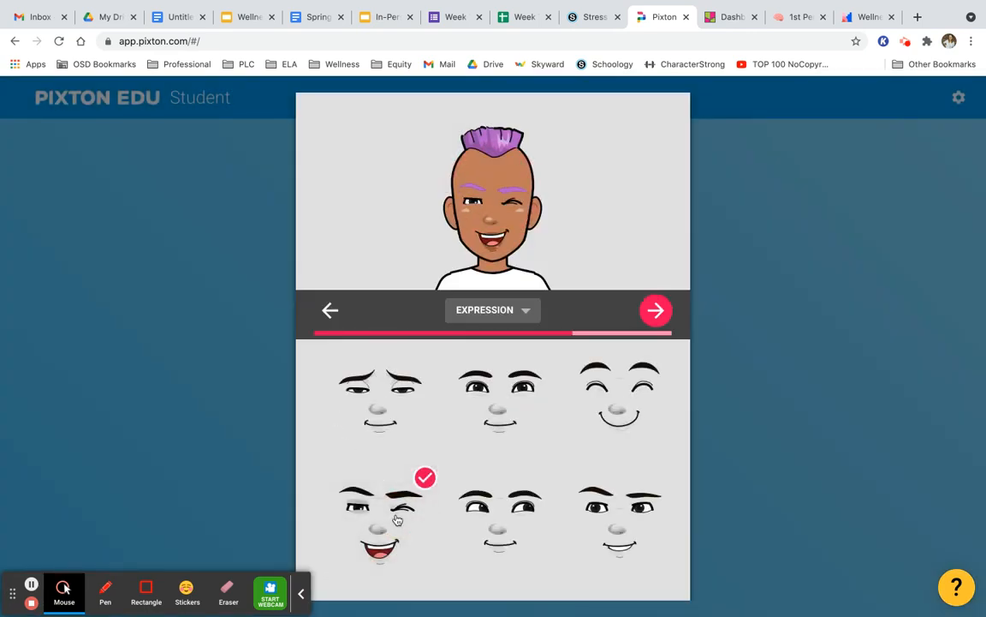
# - Choose no wheelchair for the avatar and skip the hearing aid choice
pyautogui.click(656, 310)
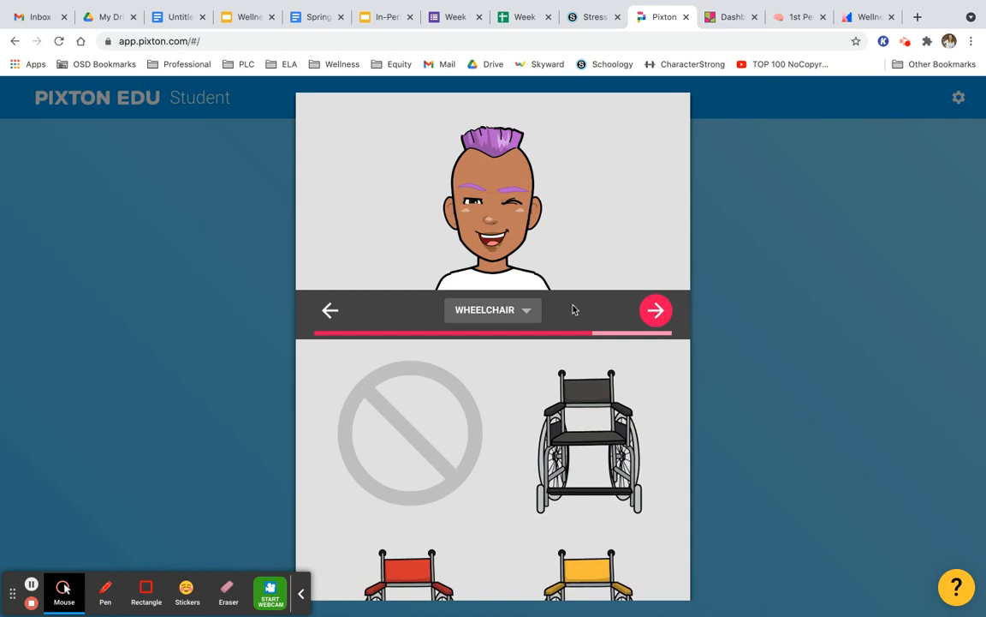
pyautogui.click(529, 312)
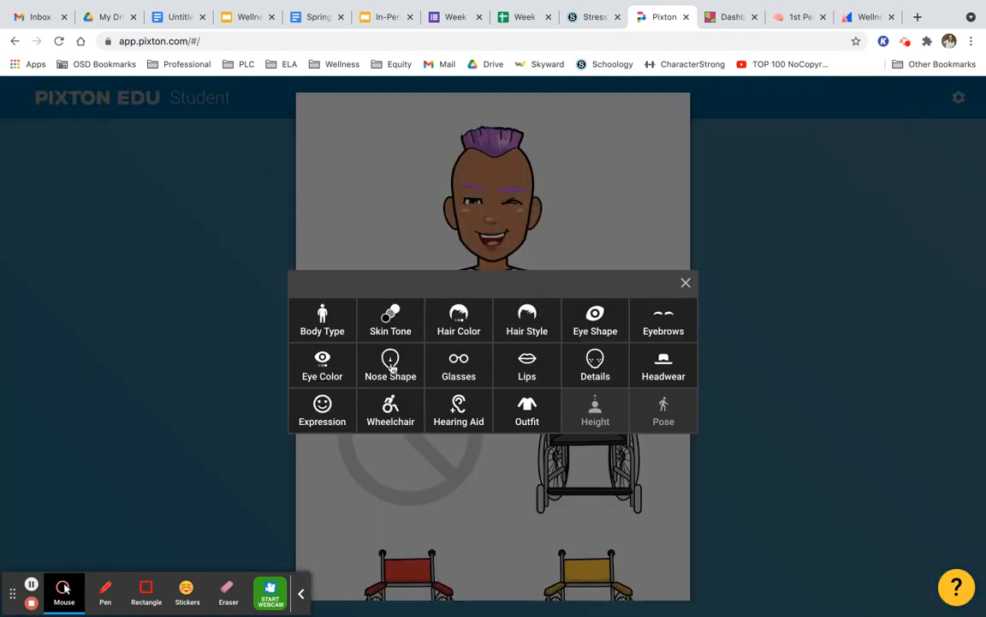
pyautogui.click(686, 283)
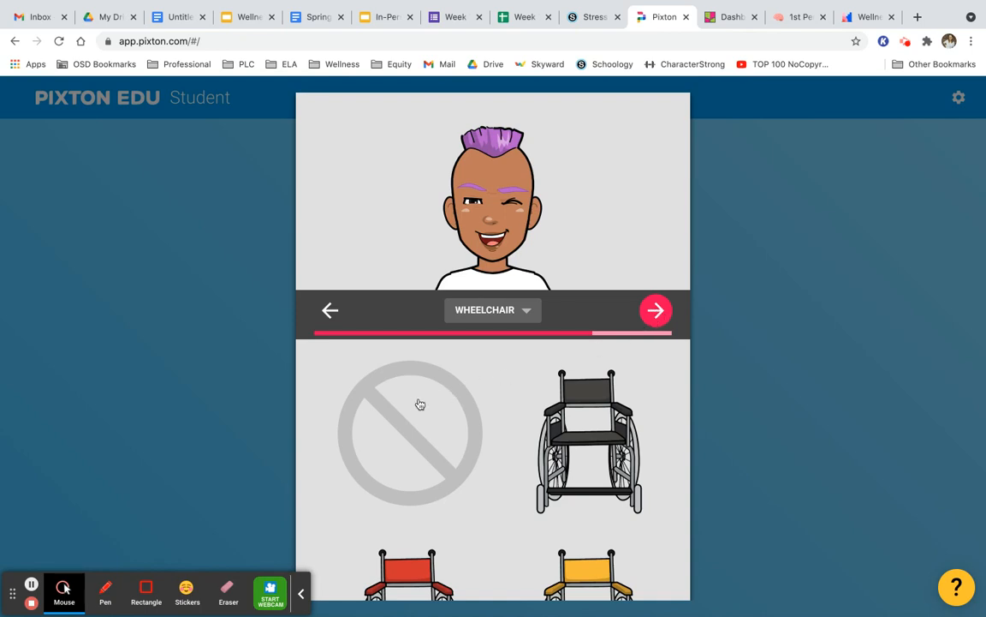
pyautogui.click(410, 409)
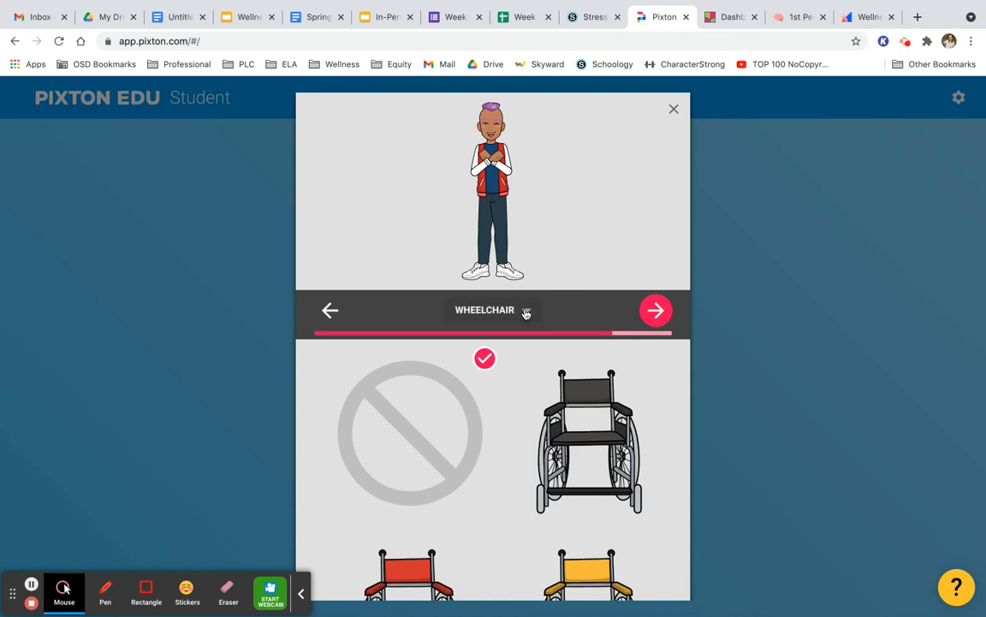
pyautogui.click(656, 311)
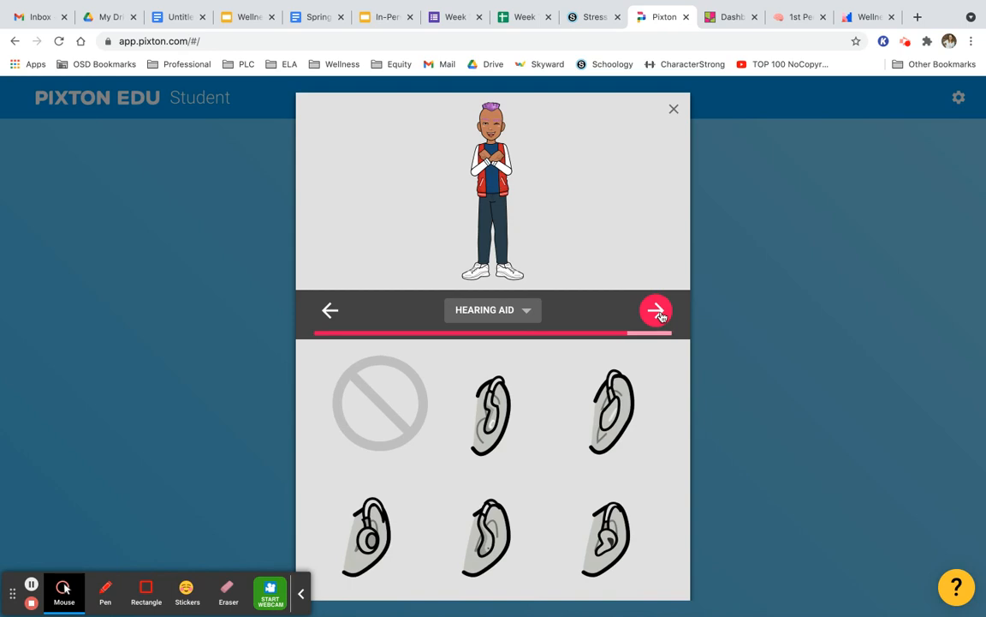
pyautogui.click(657, 311)
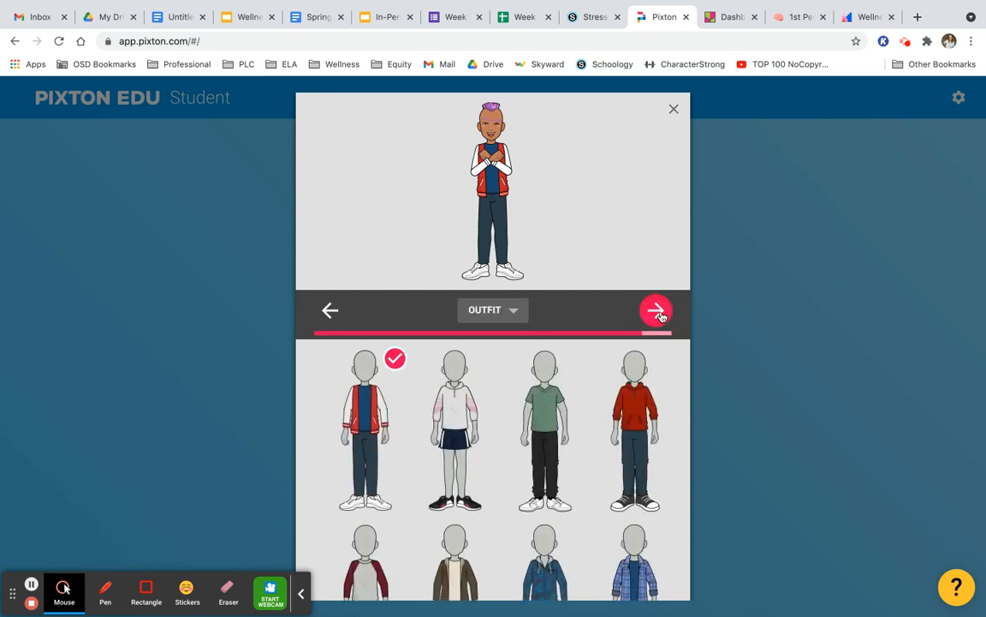
# - Dress the avatar in the dark jacket over a cream hoodie with blue pants and black sneakers
pyautogui.scroll(-5, 568, 455)
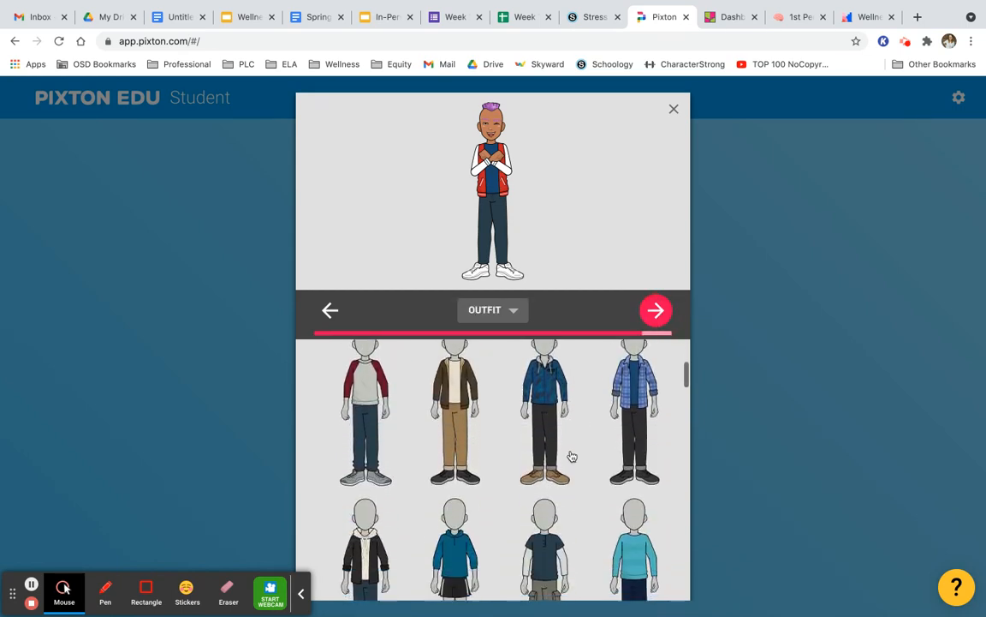
pyautogui.scroll(-3, 570, 455)
pyautogui.click(380, 439)
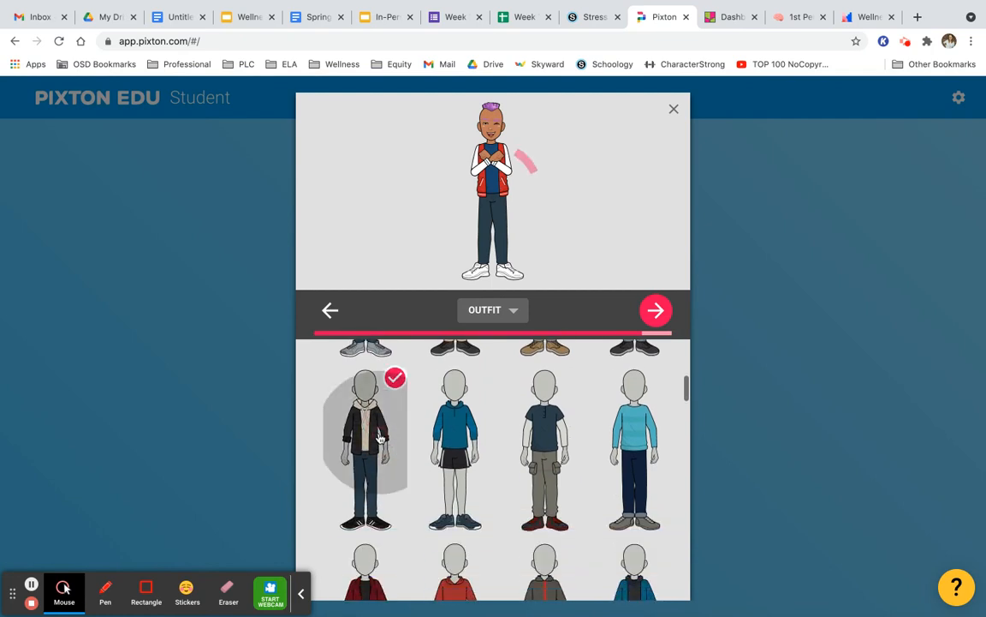
pyautogui.click(657, 312)
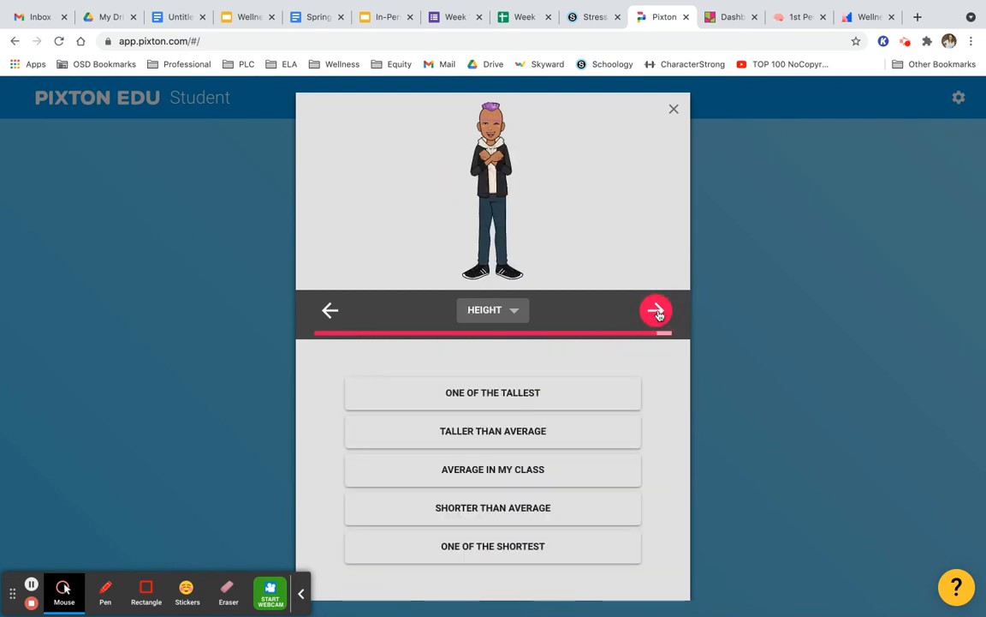
# - Set the avatar's height to average in my class and choose the thumbs-up pose
pyautogui.click(590, 469)
pyautogui.click(656, 311)
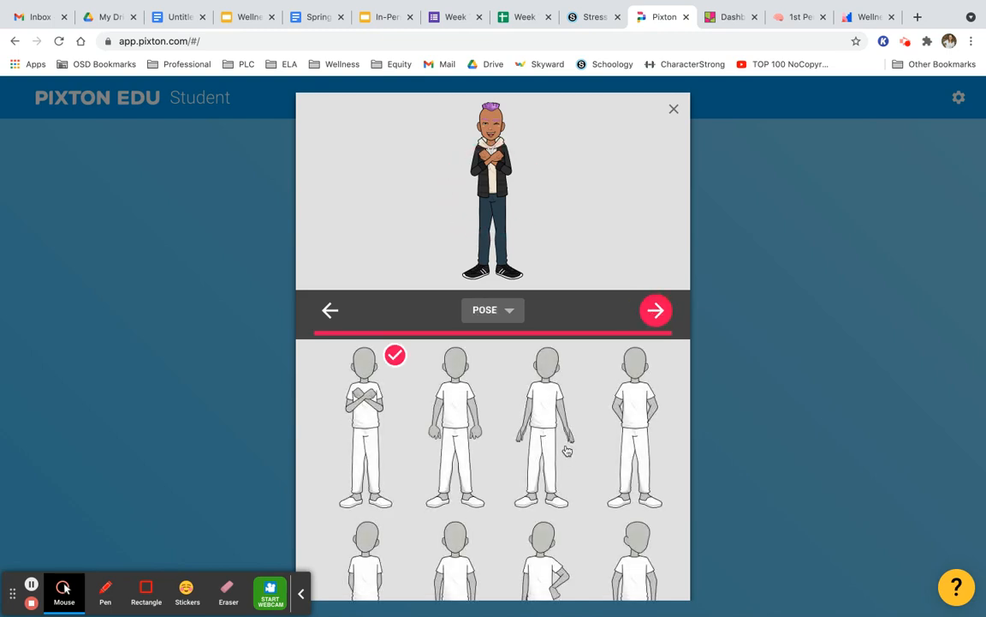
pyautogui.scroll(-2, 566, 451)
pyautogui.scroll(-3, 566, 451)
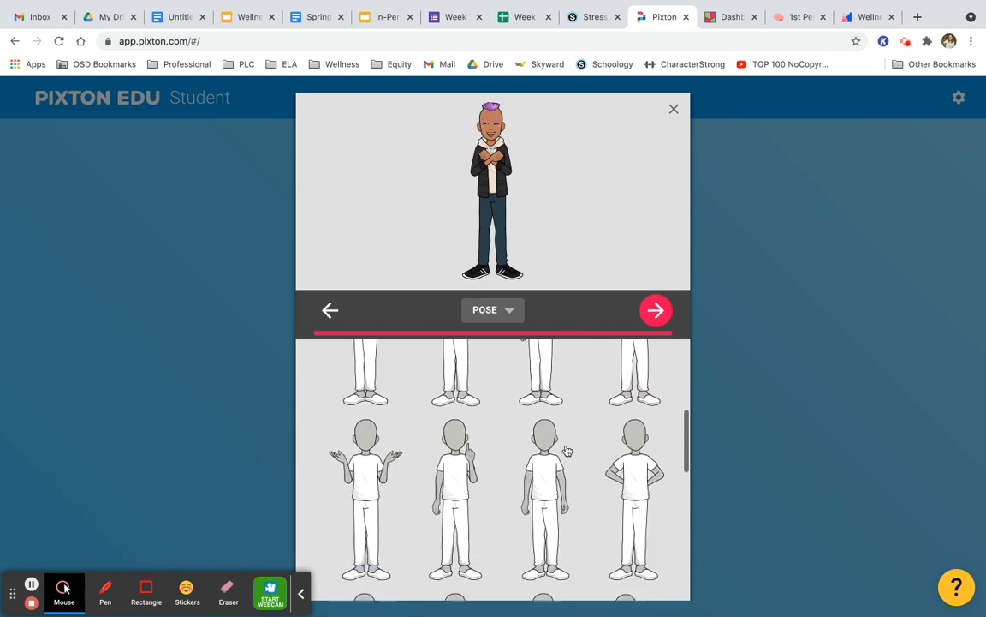
pyautogui.scroll(-2, 453, 467)
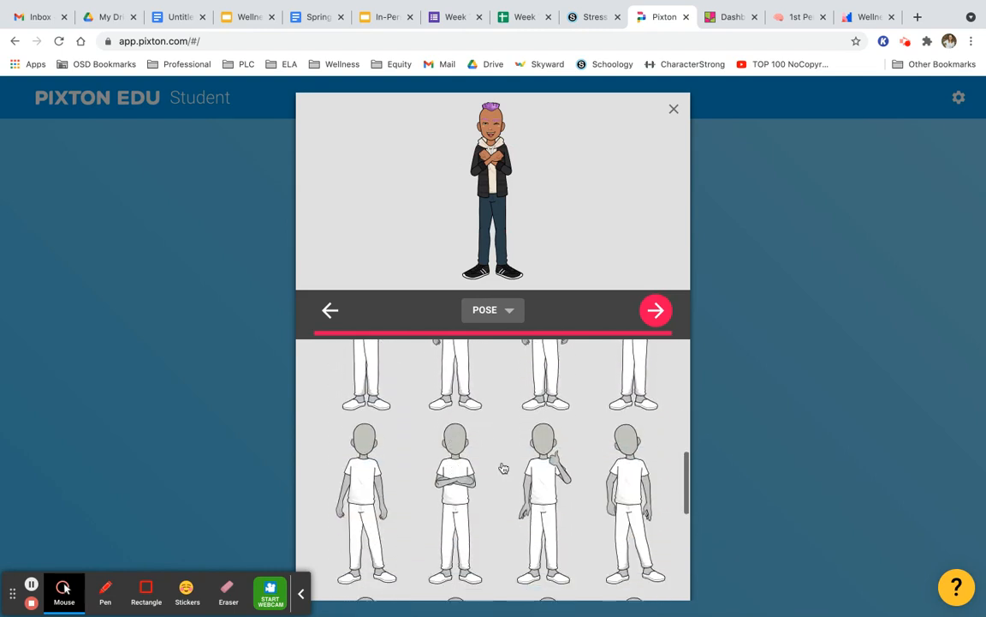
pyautogui.click(561, 467)
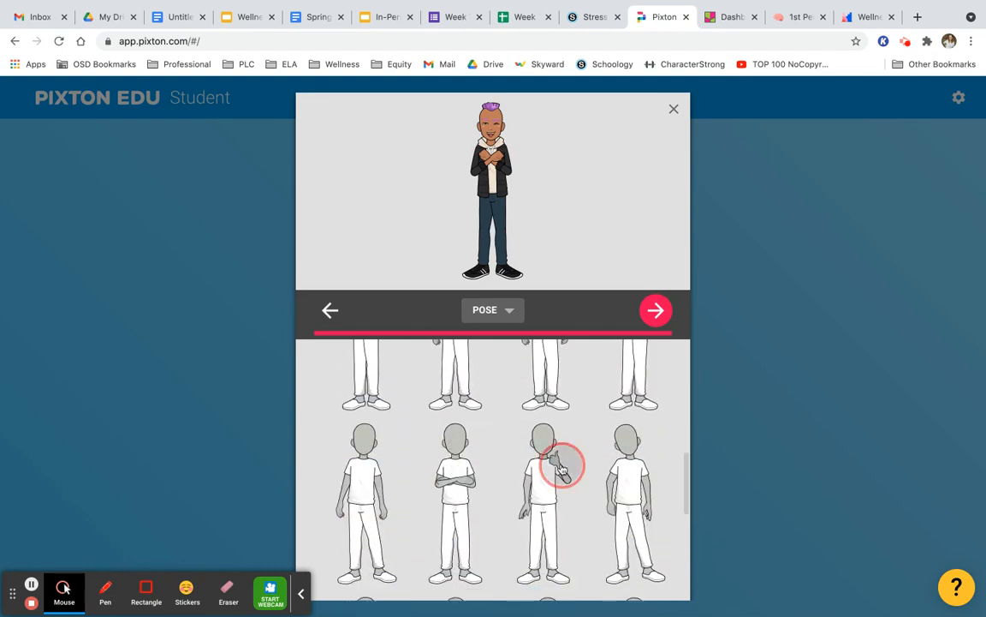
pyautogui.click(653, 313)
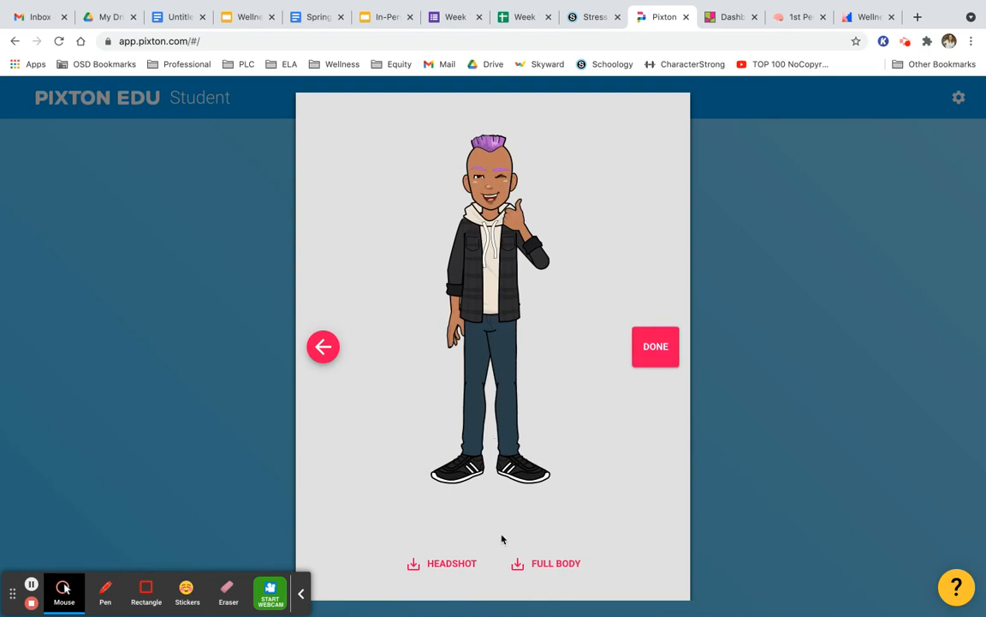
# - Finish the avatar and continue past the class photo to the Wellness (1st) class page
pyautogui.click(657, 358)
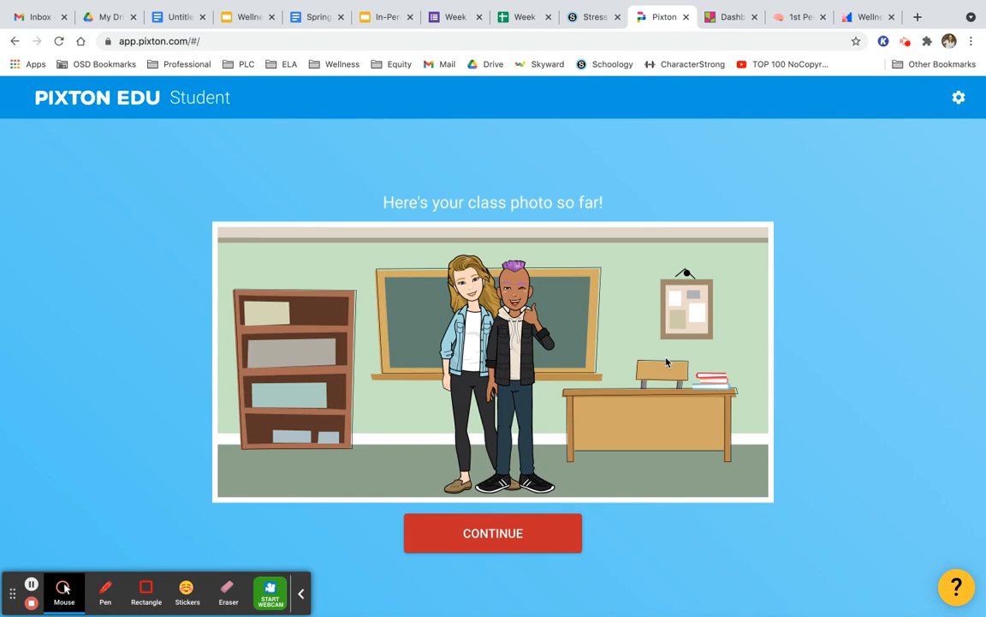
pyautogui.click(501, 546)
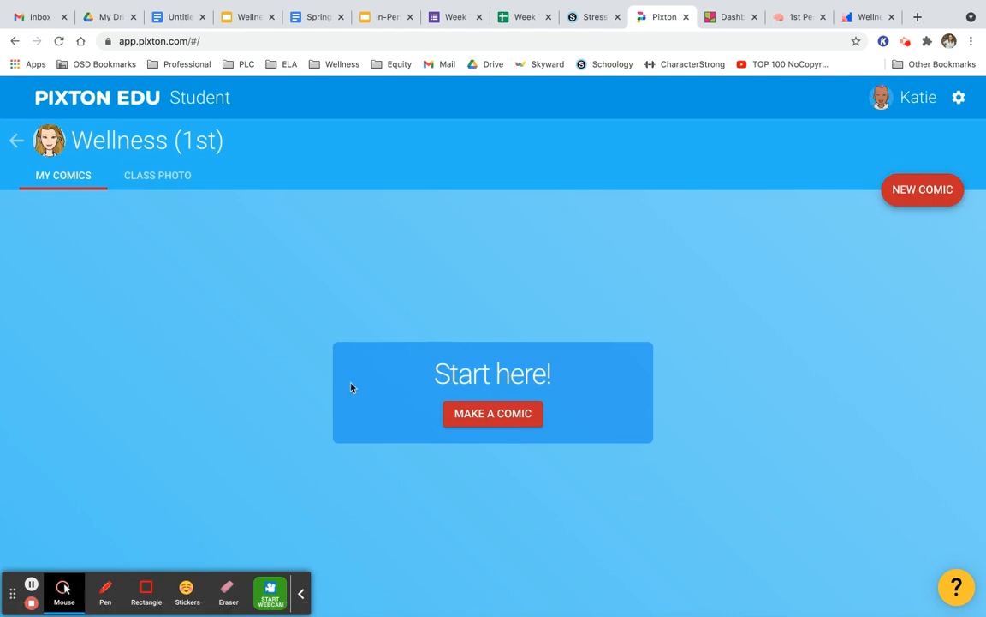
# - Create a new comic titled "Stress Appraisal Comic" and continue into the comic maker
pyautogui.click(489, 414)
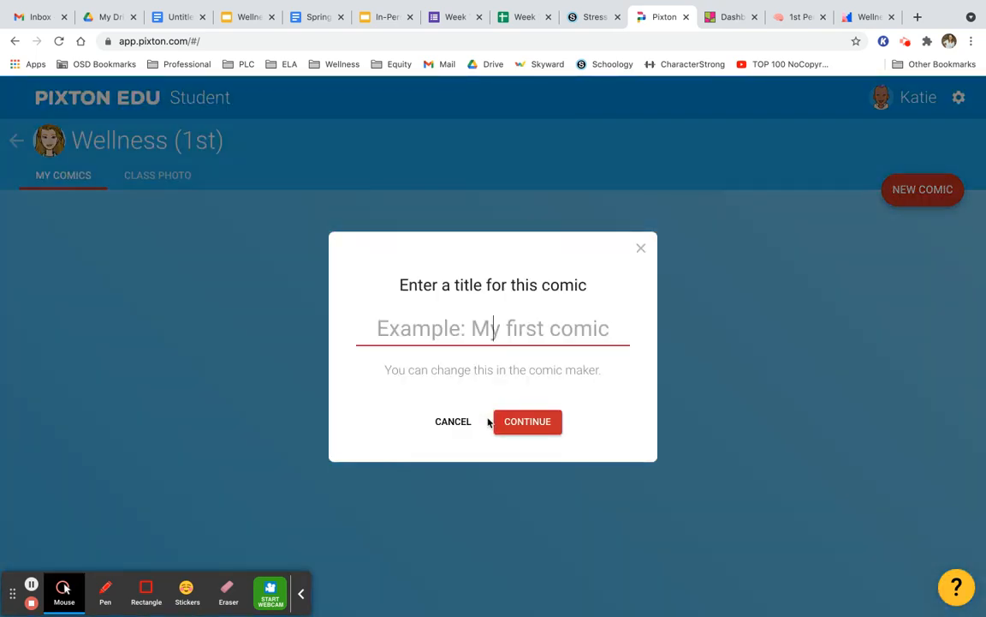
pyautogui.write('Stress A')
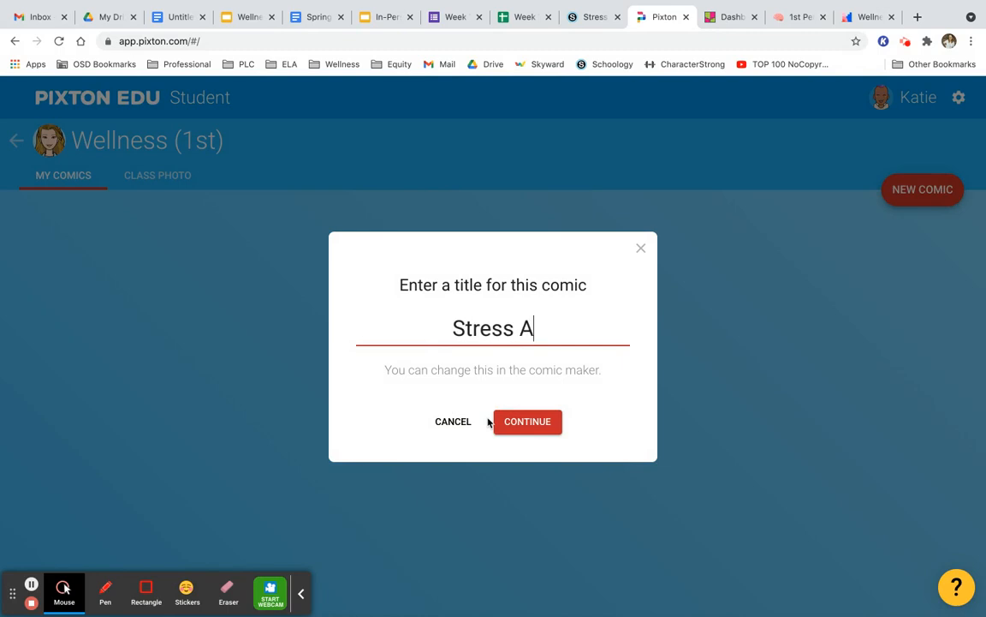
pyautogui.write('pprais')
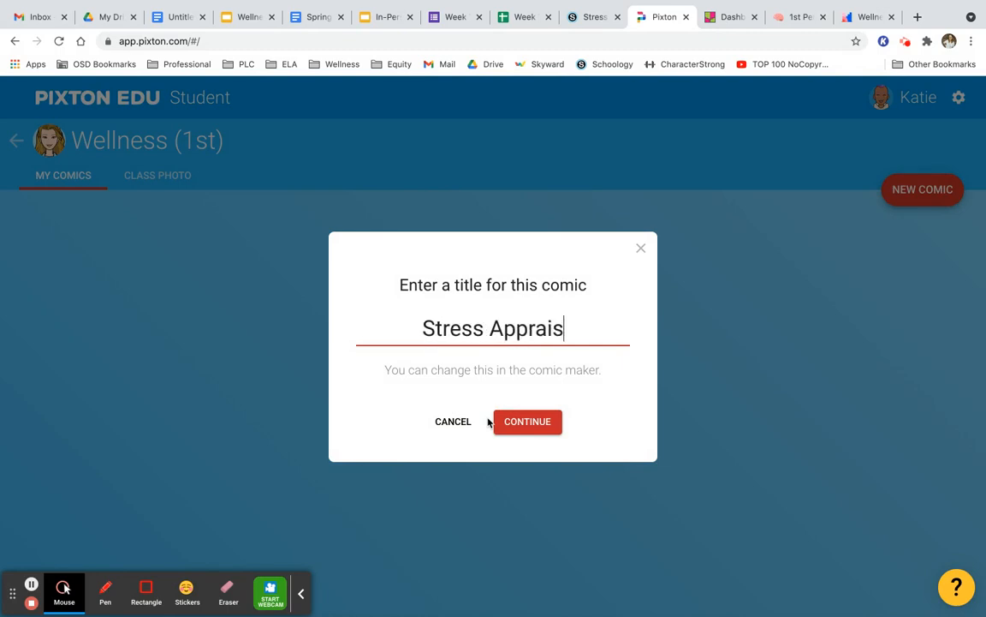
pyautogui.write('al Story')
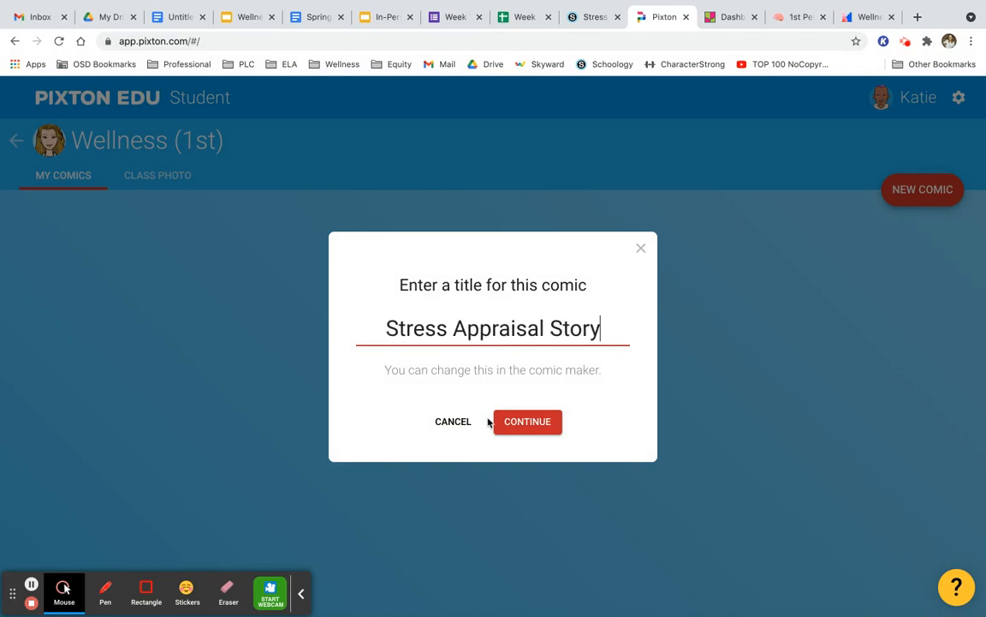
pyautogui.press('BackSpace')
pyautogui.press('BackSpace')
pyautogui.press('BackSpace')
pyautogui.press('BackSpace')
pyautogui.press('BackSpace')
pyautogui.press('BackSpace')
pyautogui.write('Comic')
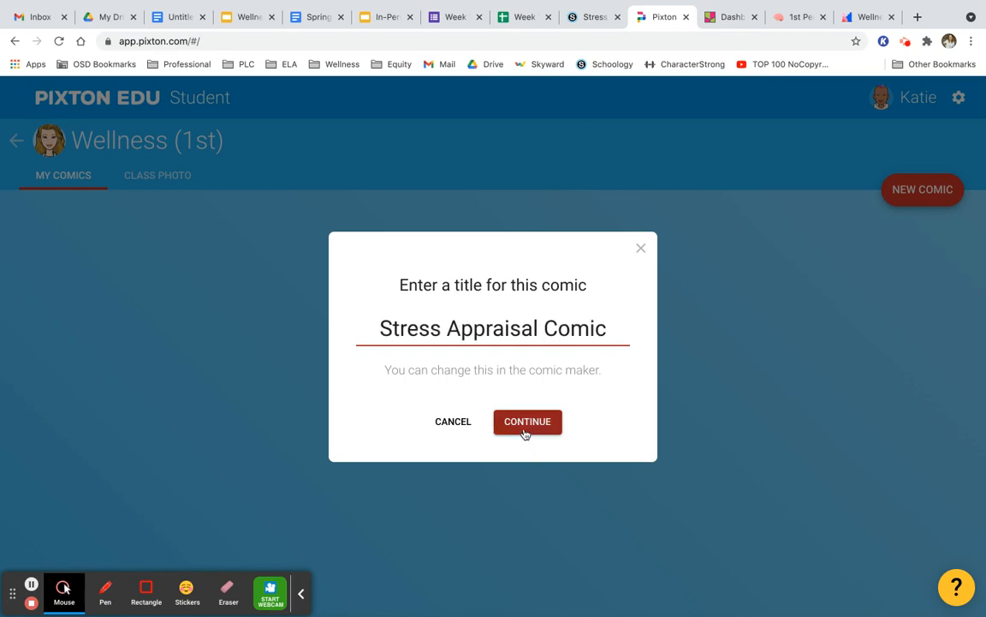
pyautogui.click(525, 422)
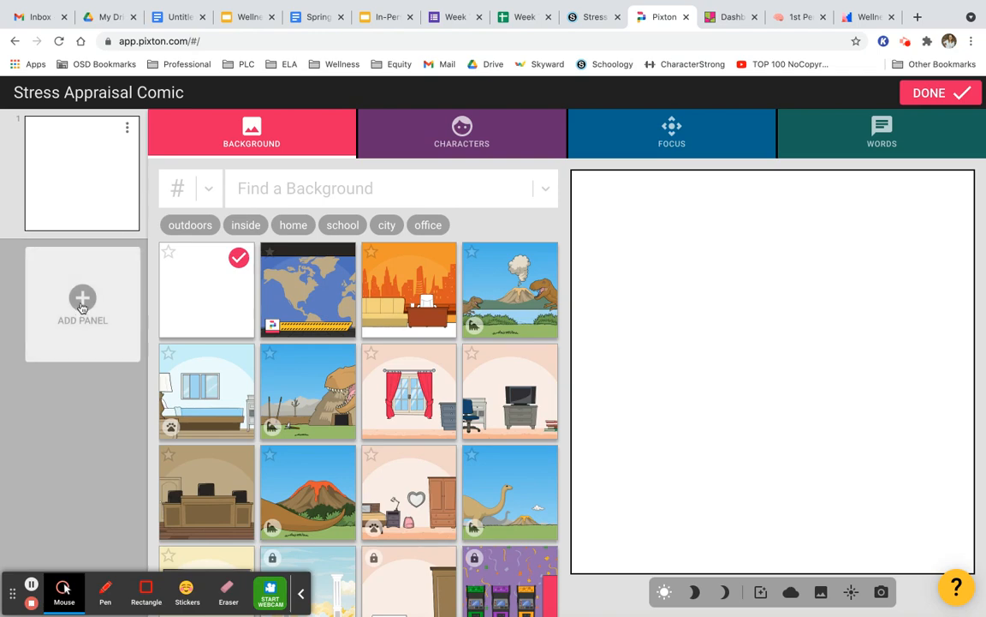
# - Add two blank panels to the comic and go through all three panels in order
pyautogui.click(83, 304)
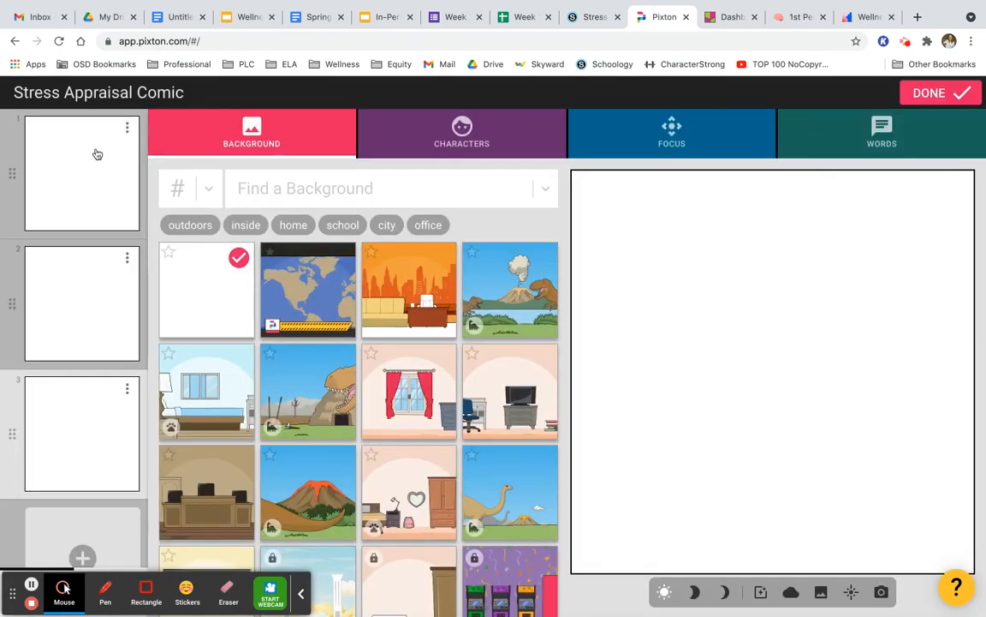
pyautogui.click(97, 150)
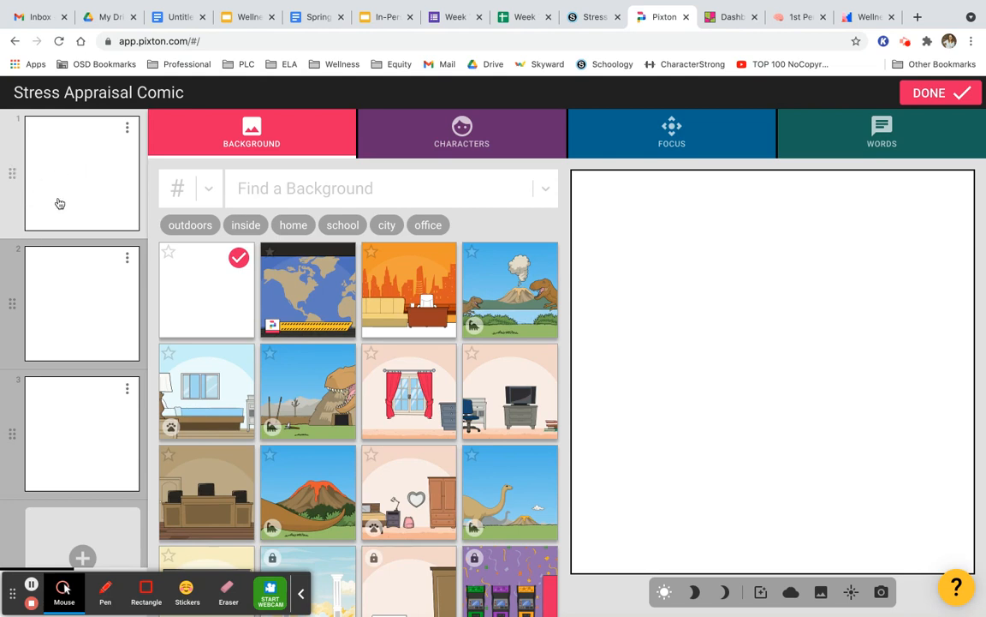
pyautogui.click(84, 303)
pyautogui.click(92, 424)
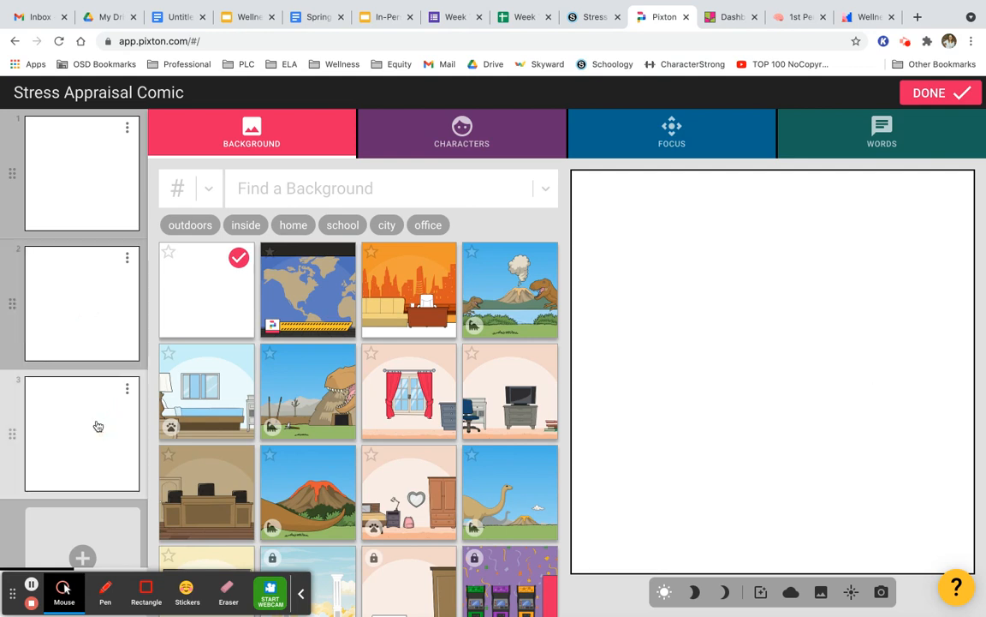
# - Set the first panel's background to the smoking volcano by the lake with two brown dinosaurs
pyautogui.click(76, 166)
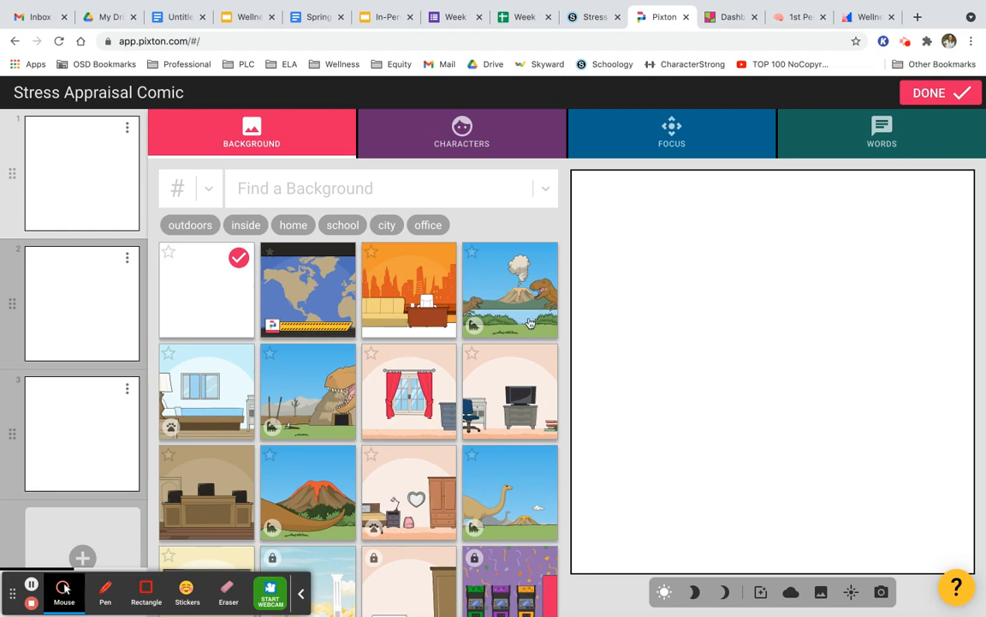
pyautogui.scroll(-1, 478, 332)
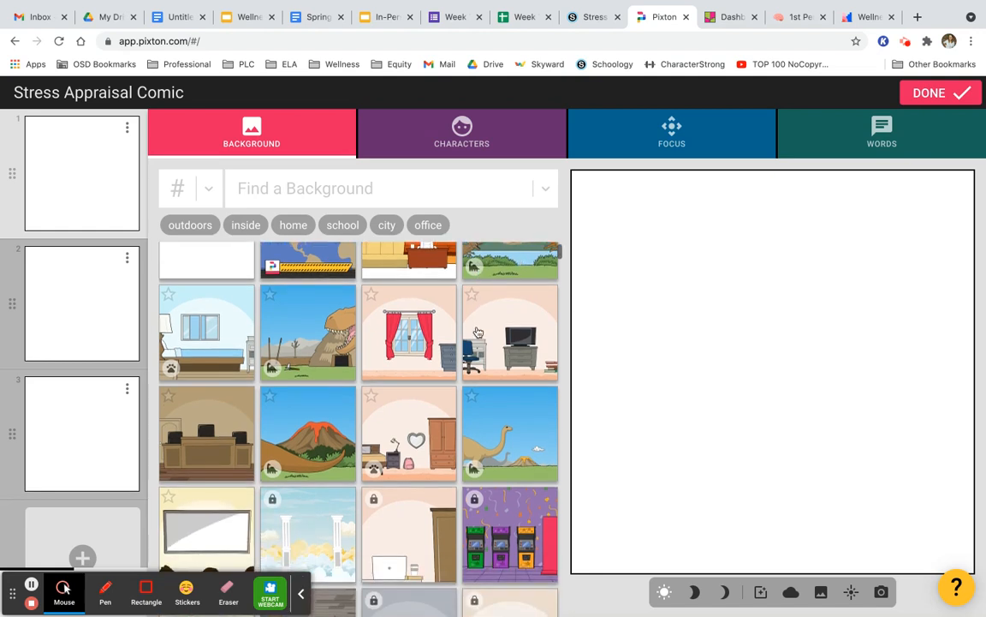
pyautogui.scroll(-1, 478, 331)
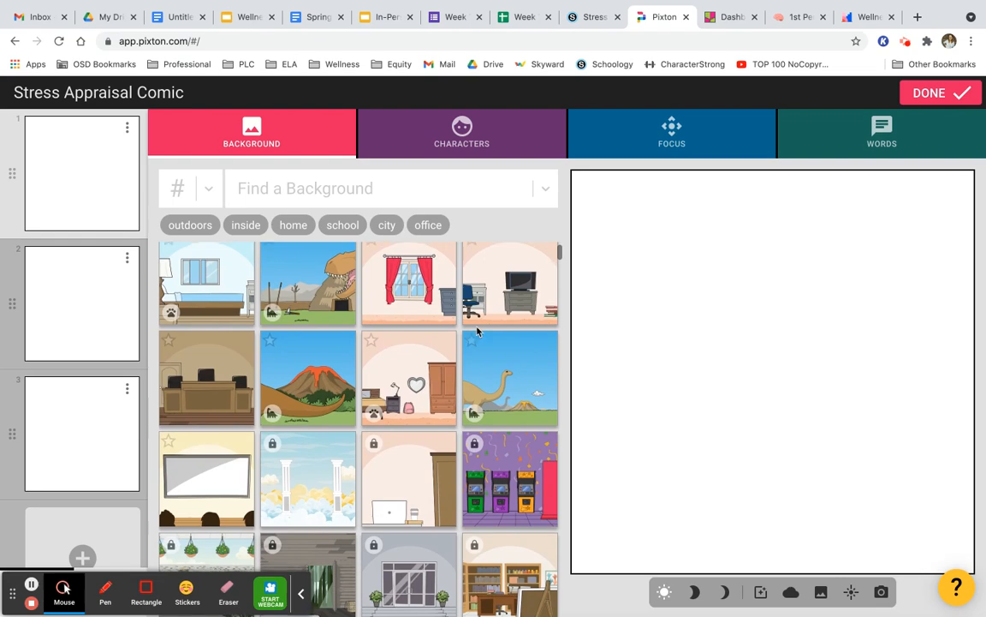
pyautogui.scroll(2, 478, 331)
pyautogui.scroll(-2, 477, 332)
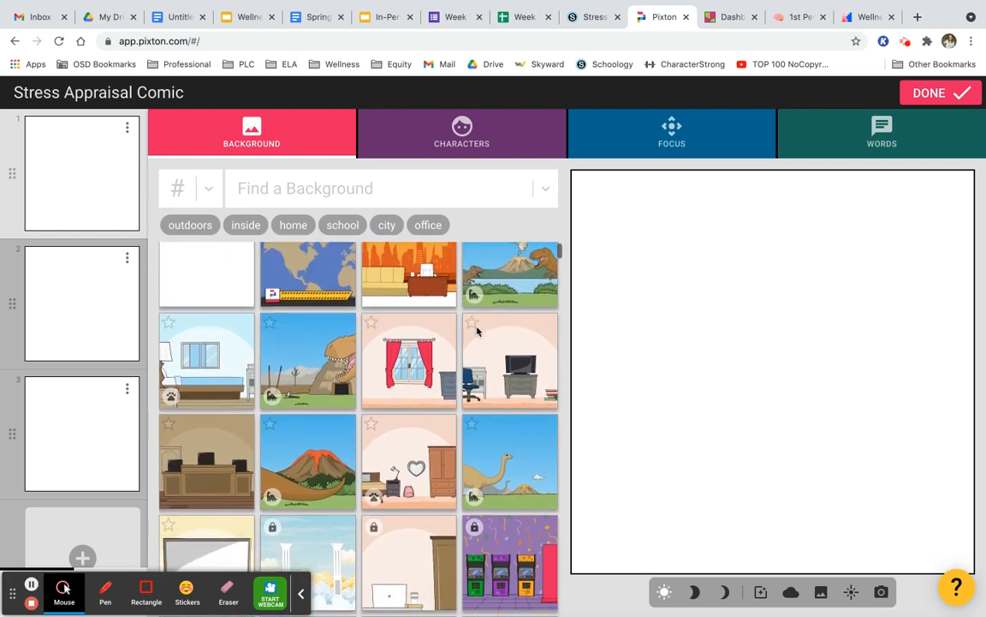
pyautogui.scroll(-2, 477, 331)
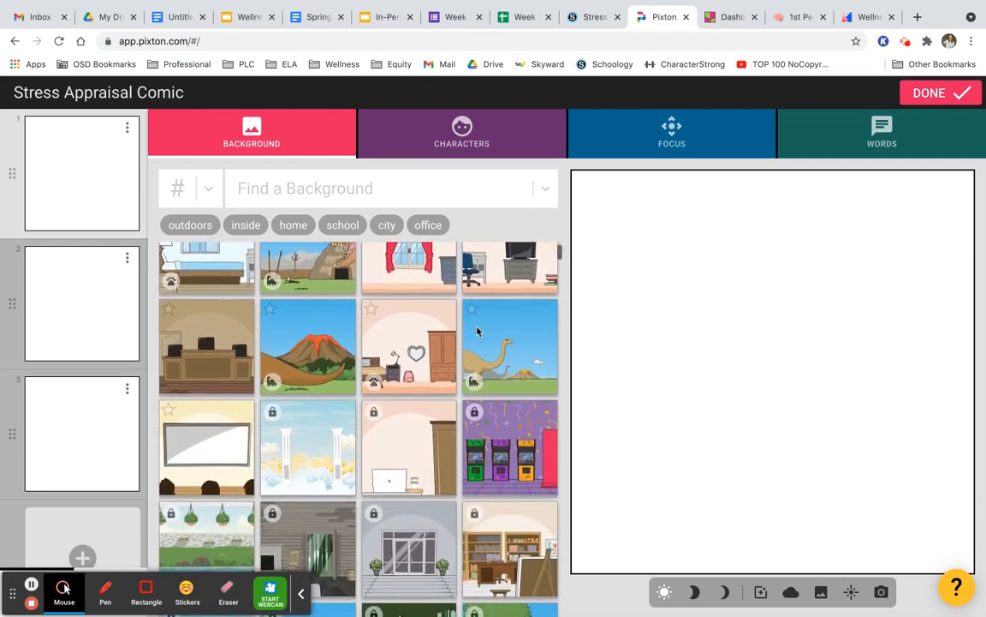
pyautogui.scroll(-3, 210, 479)
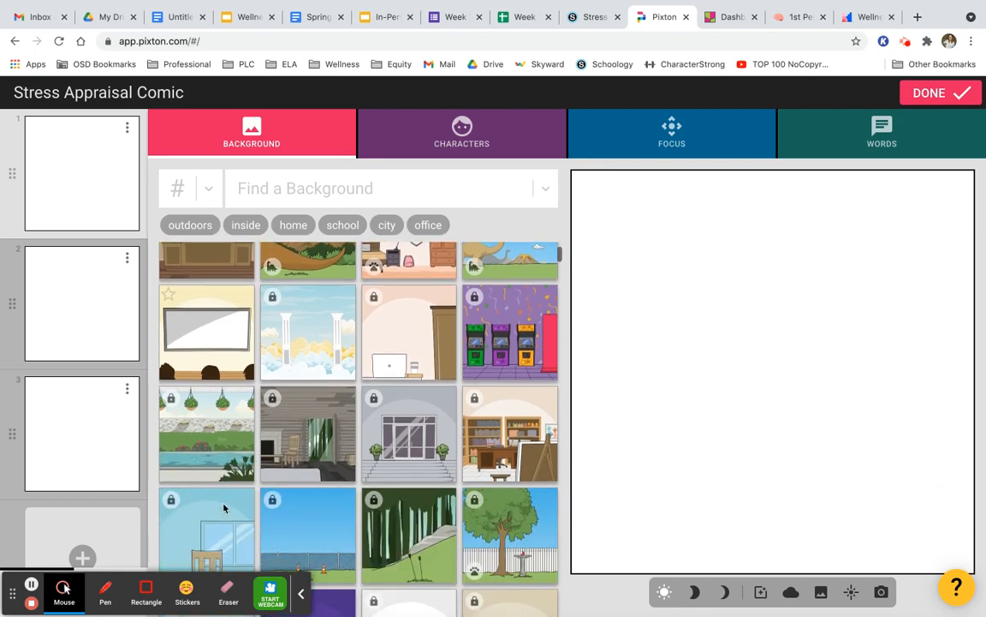
pyautogui.scroll(2, 224, 509)
pyautogui.scroll(-5, 225, 508)
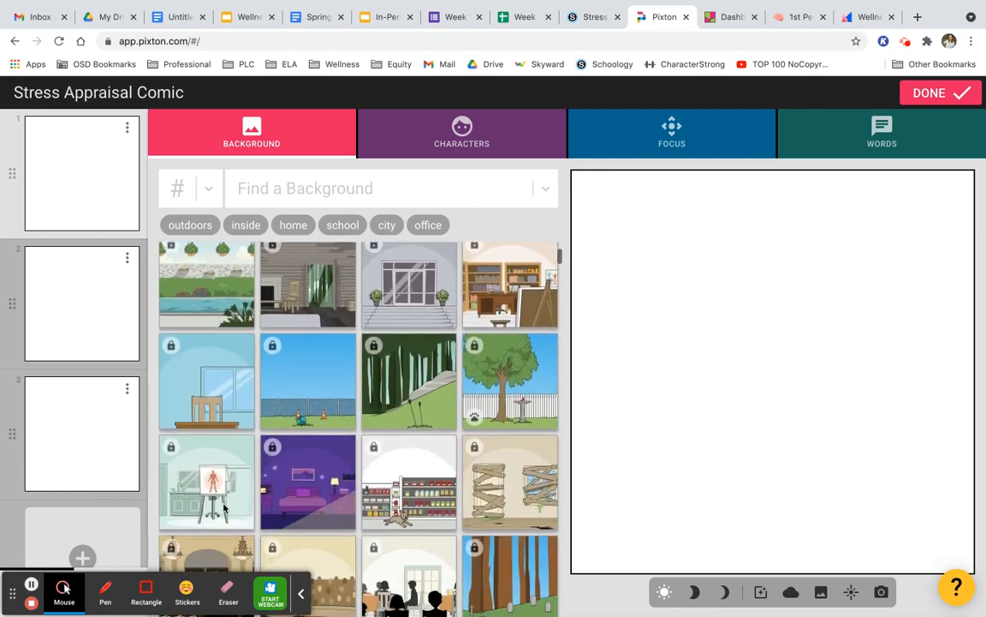
pyautogui.scroll(10, 274, 423)
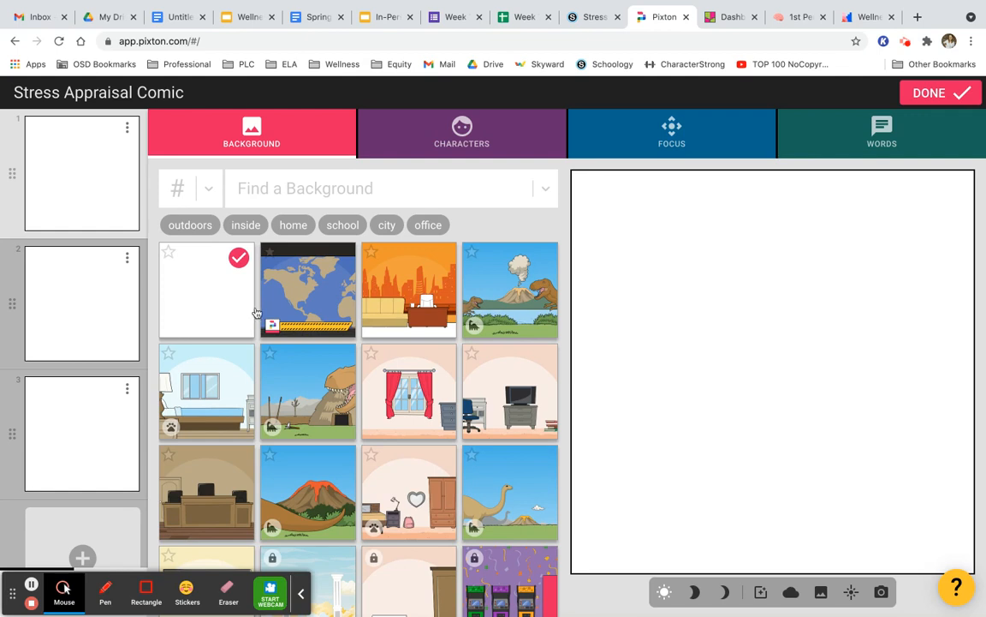
pyautogui.click(502, 316)
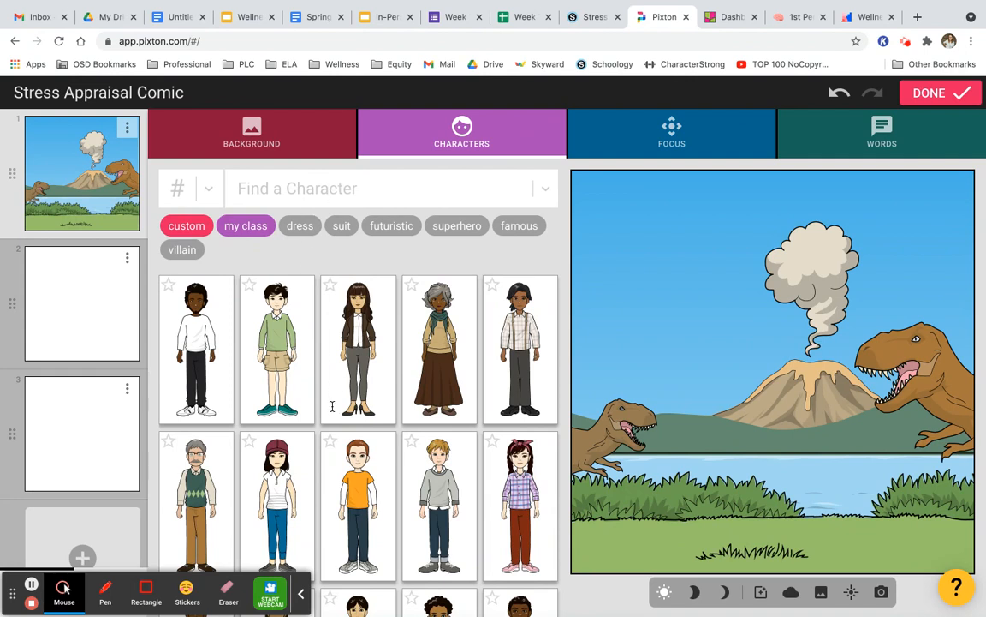
# - Browse the characters and add the older man in the green argyle vest and brown pants to the first panel
pyautogui.click(370, 188)
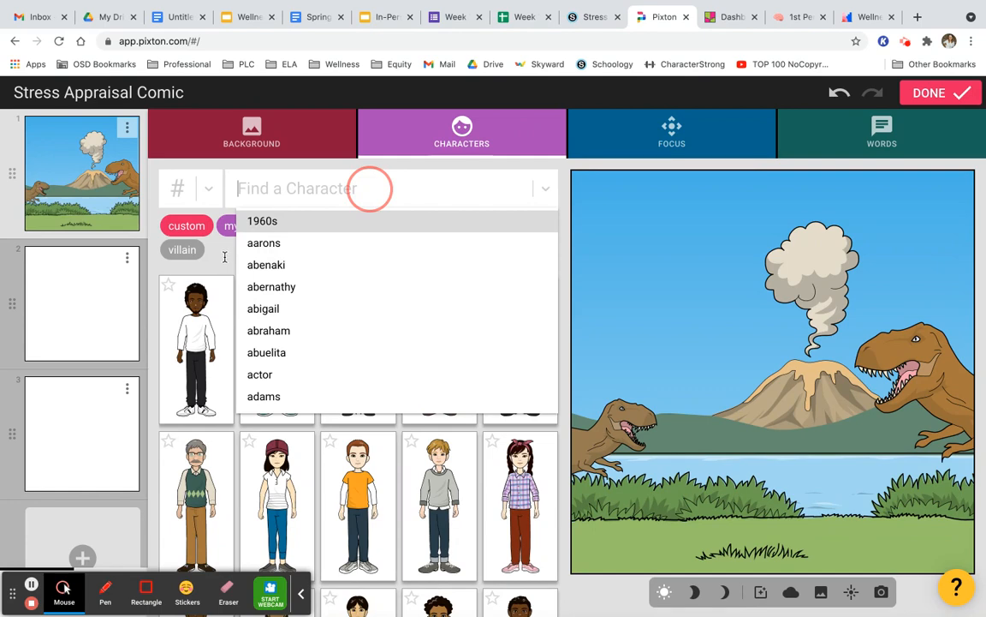
pyautogui.scroll(-5, 225, 257)
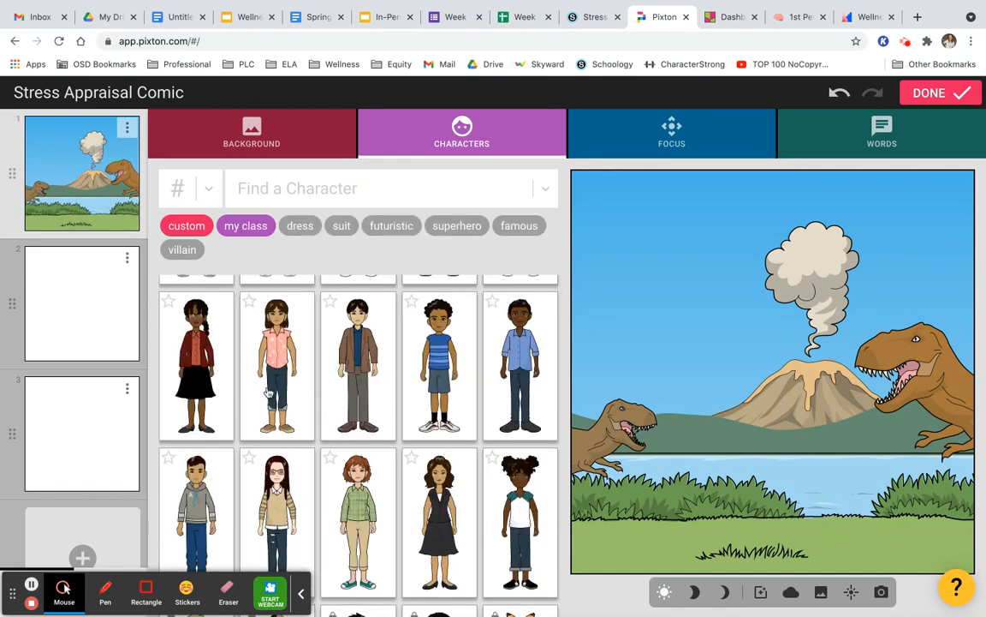
pyautogui.scroll(3, 268, 390)
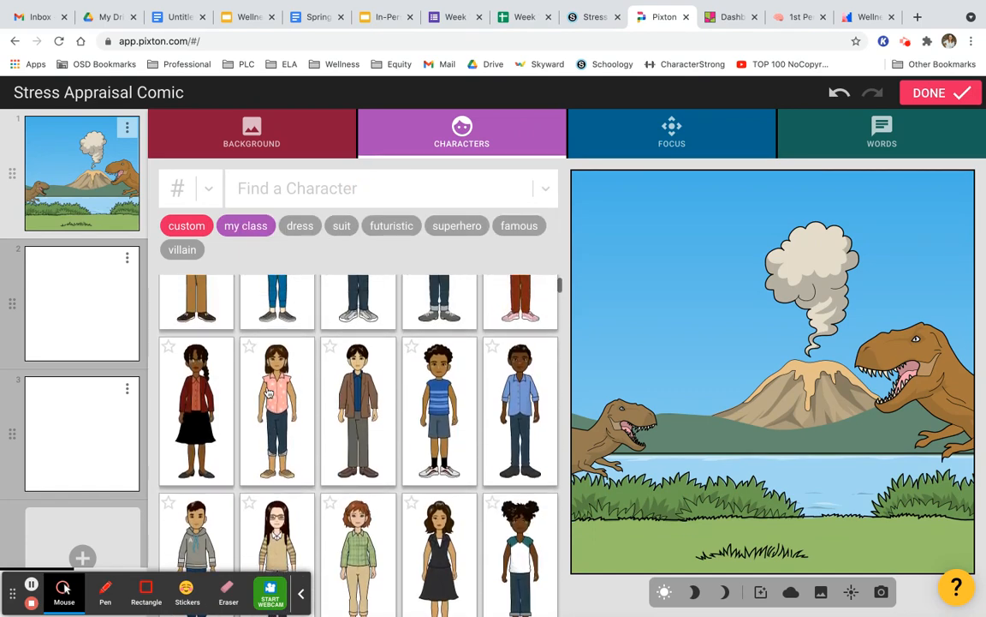
pyautogui.scroll(3, 268, 390)
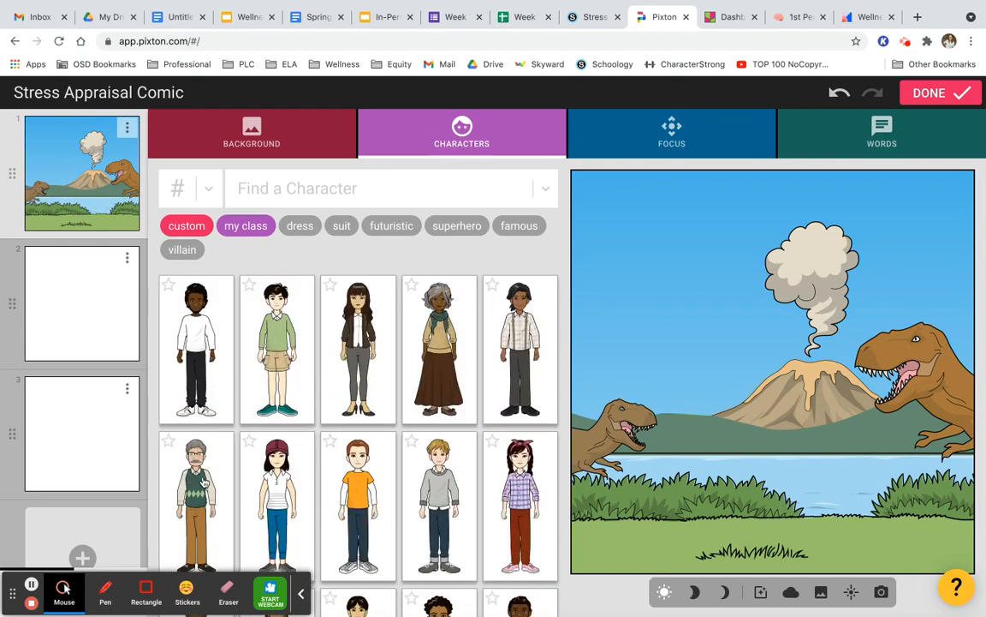
pyautogui.click(202, 482)
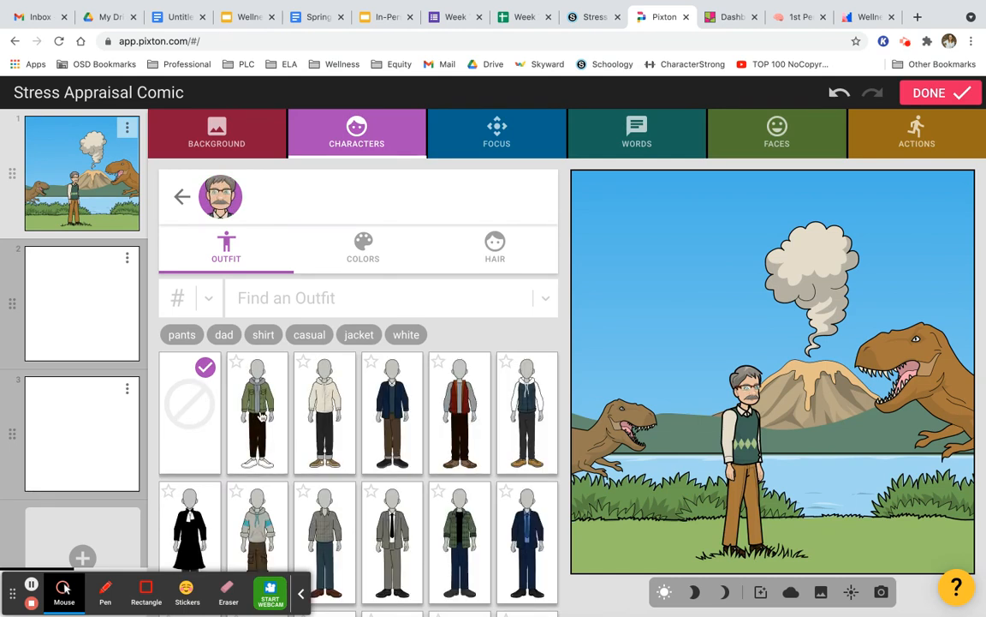
# - Restyle the man with the gray suit and black tie, fair skin with dark brown hair, and a tousled hairstyle
pyautogui.click(394, 522)
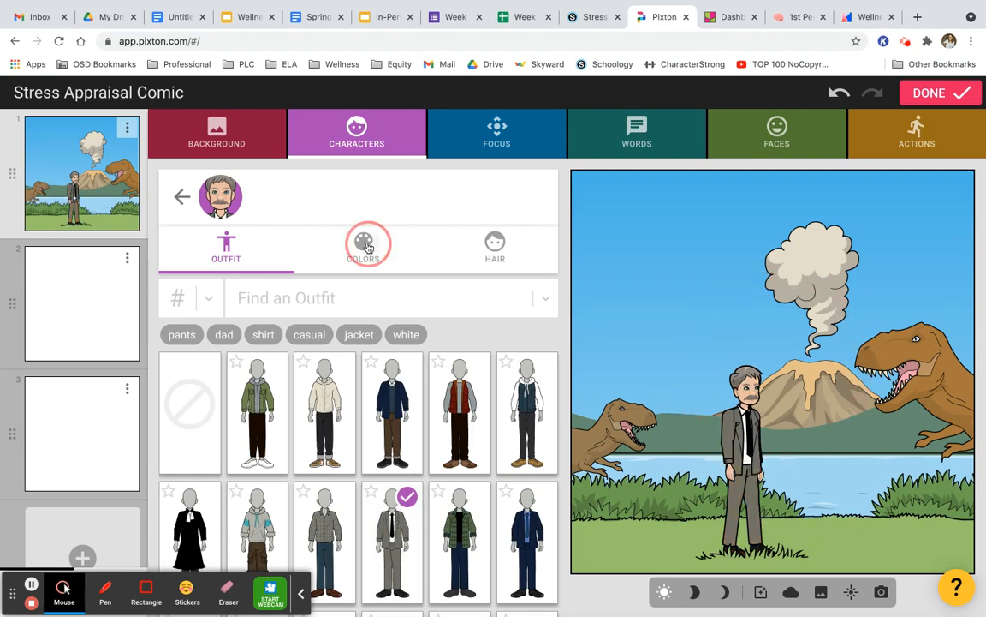
pyautogui.click(363, 243)
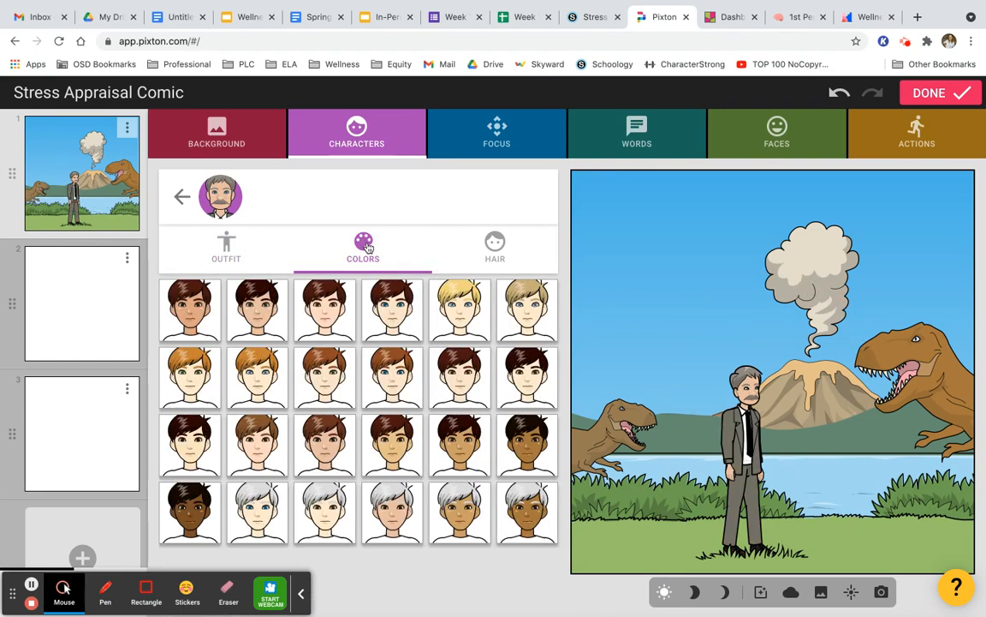
pyautogui.click(461, 379)
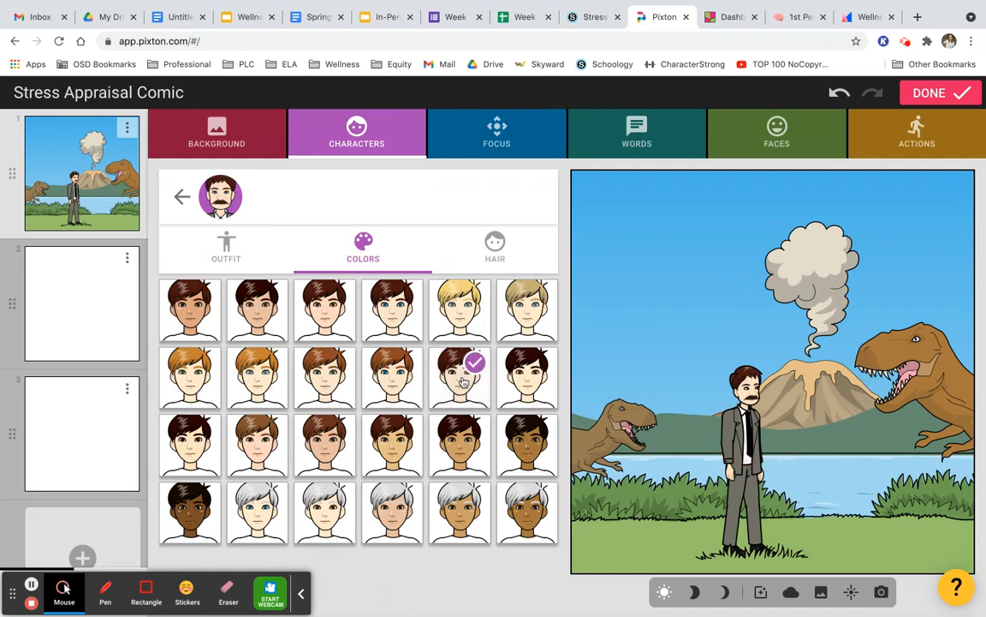
pyautogui.click(500, 242)
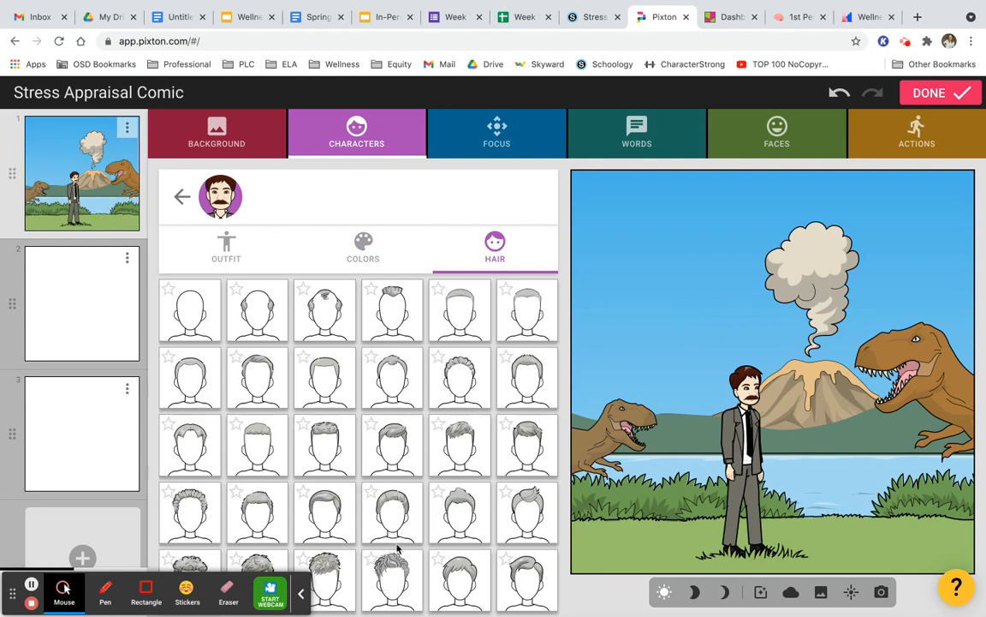
pyautogui.click(392, 582)
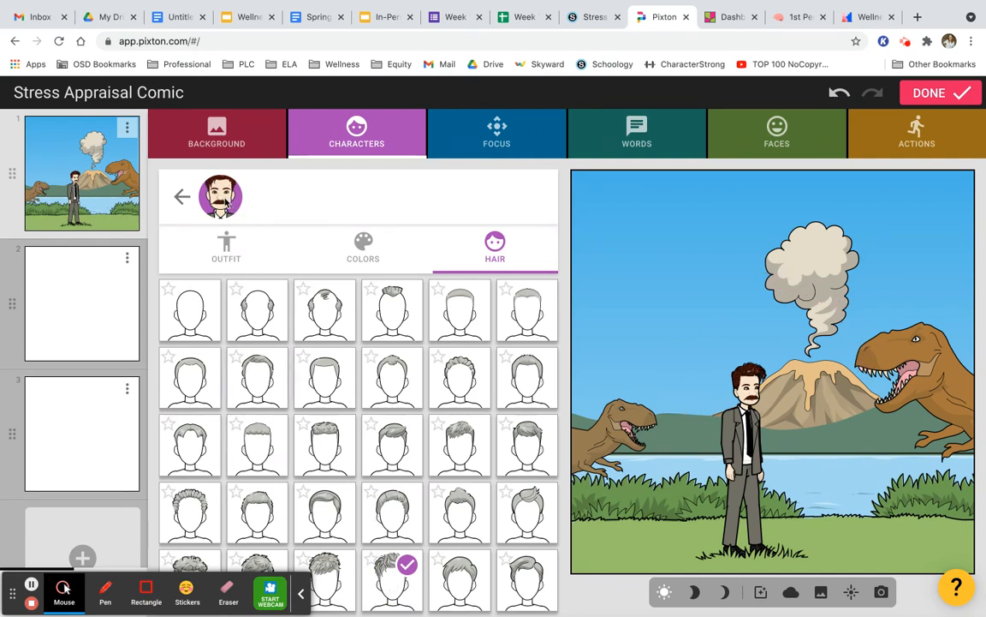
pyautogui.click(180, 195)
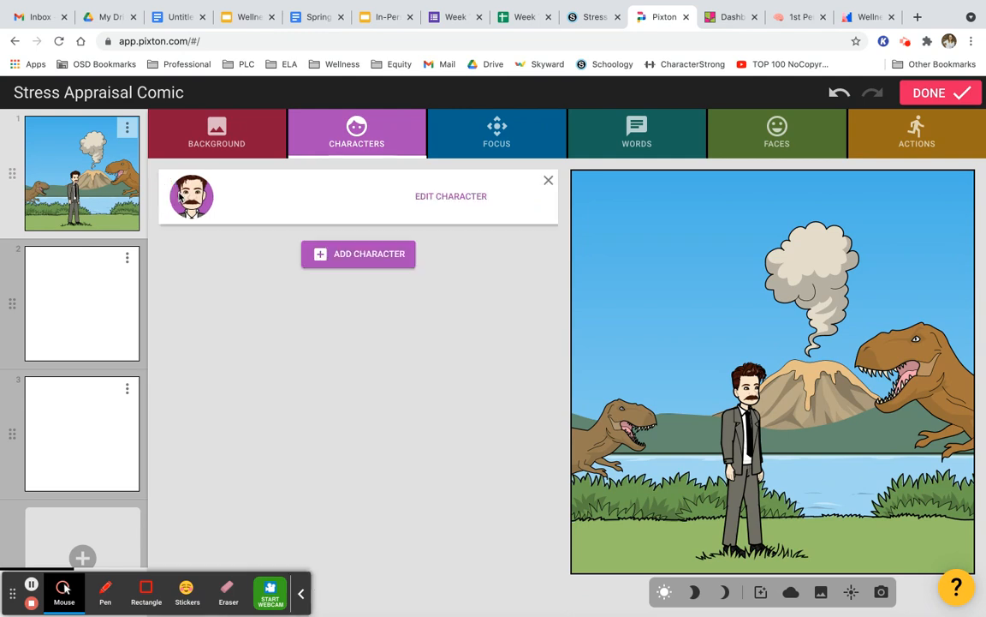
# - Add the boy in the blue button-up shirt and dark jeans as the first panel's second character
pyautogui.click(377, 255)
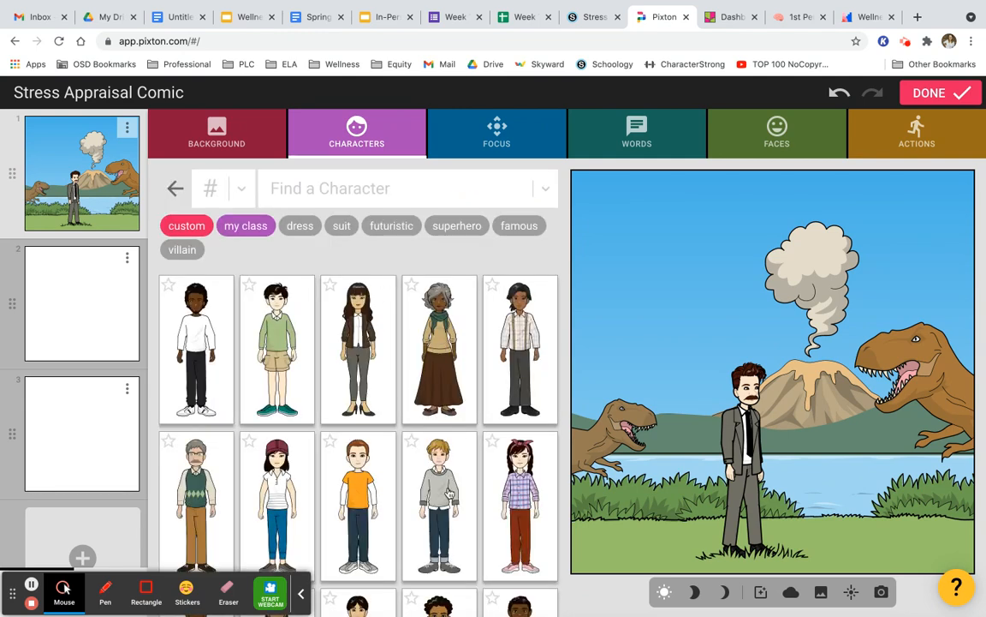
pyautogui.scroll(-3, 498, 489)
pyautogui.scroll(-5, 499, 489)
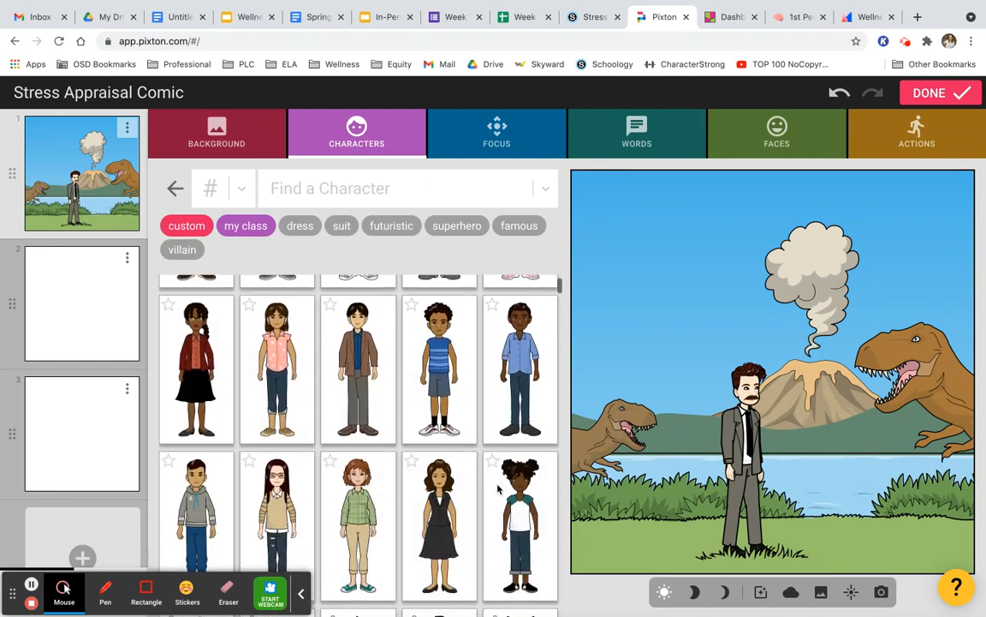
pyautogui.scroll(-3, 498, 489)
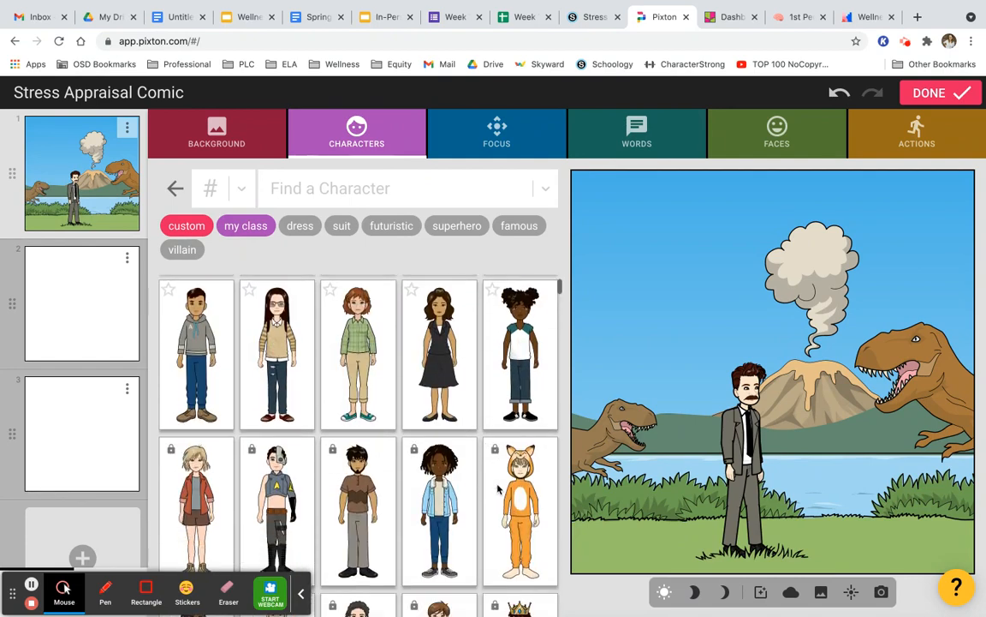
pyautogui.scroll(4, 499, 493)
pyautogui.scroll(4, 498, 498)
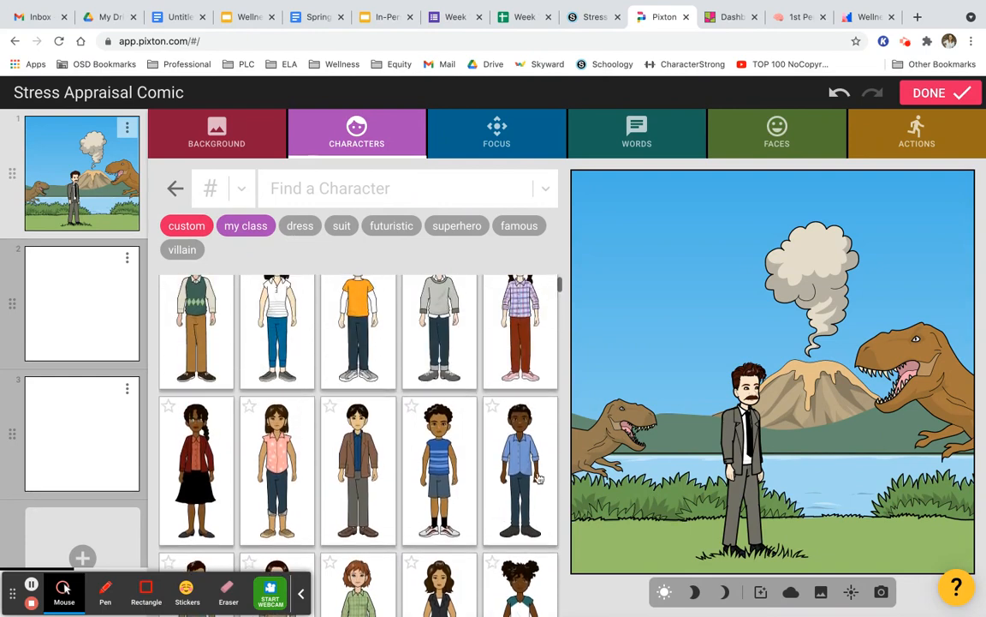
pyautogui.click(539, 478)
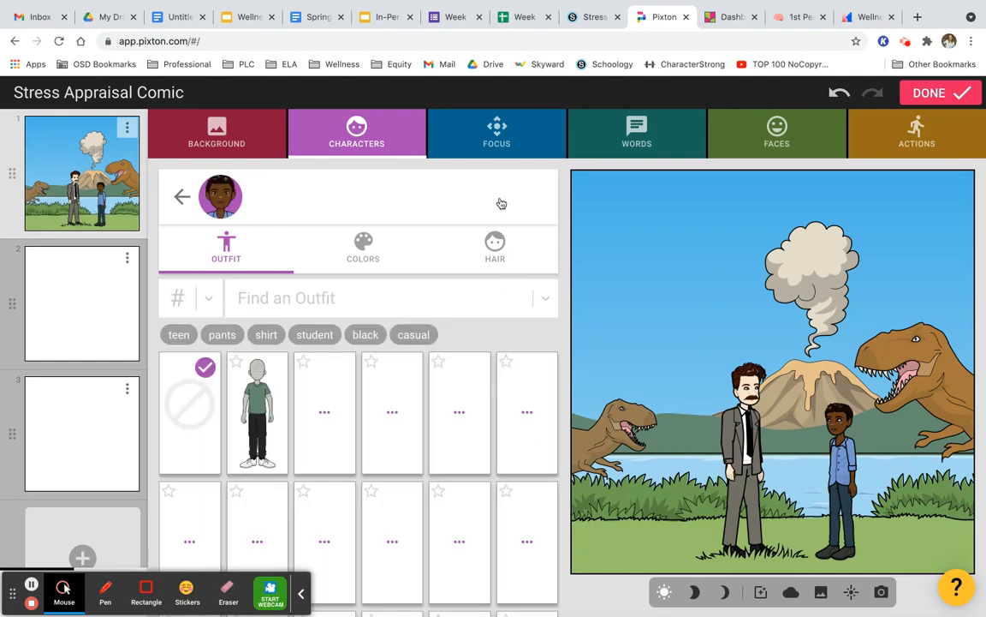
# - Set the first panel's focus to view K, with the two characters walking beneath the huge brown dinosaur
pyautogui.click(499, 137)
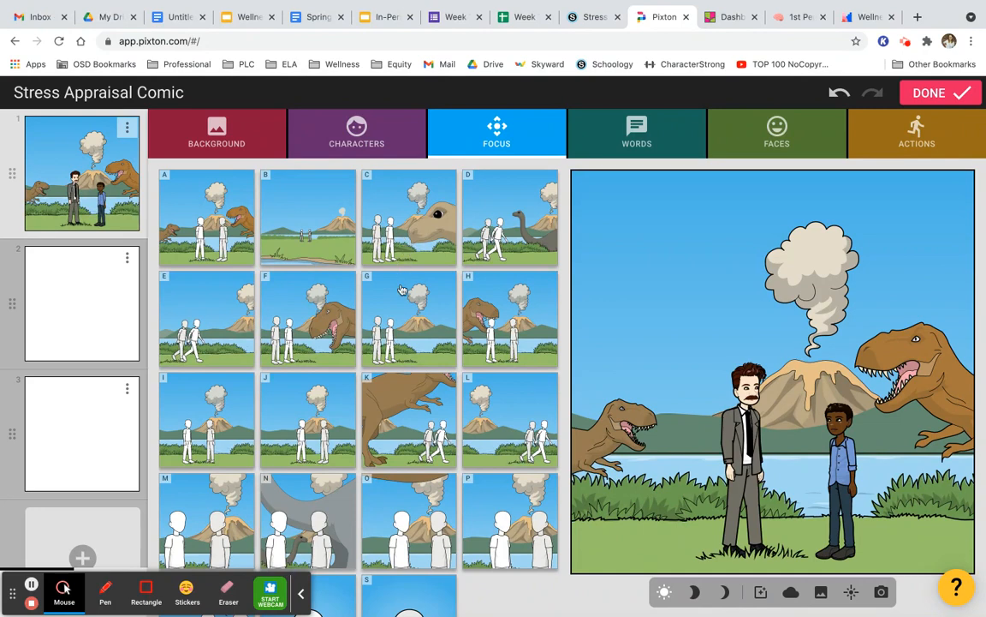
pyautogui.scroll(-2, 395, 435)
pyautogui.scroll(2, 395, 435)
pyautogui.click(411, 414)
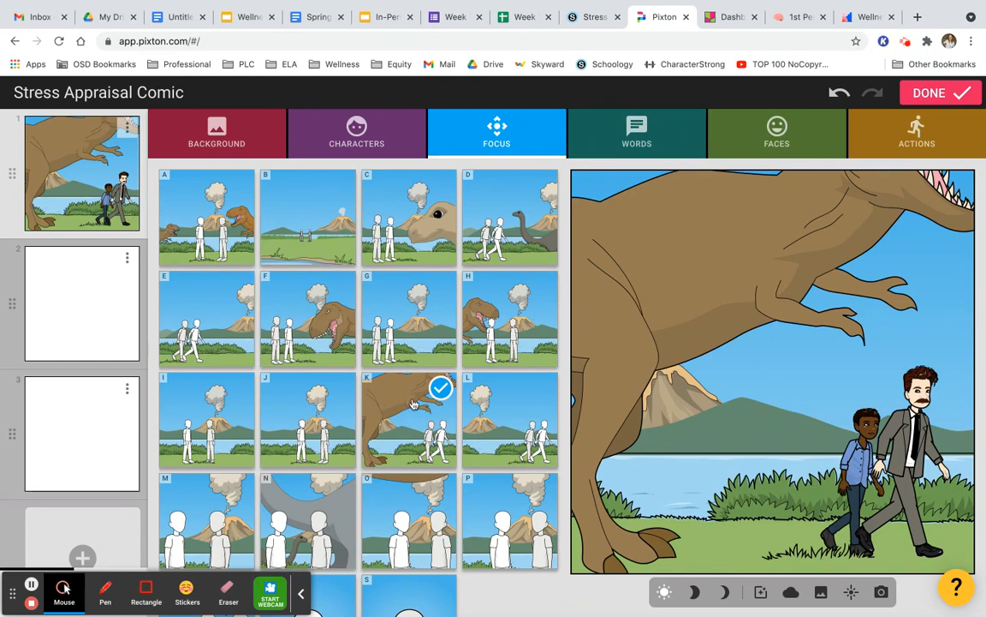
# - Write the boy's speech as "Whoa! I think we're being followed by a dinosaur..."
pyautogui.click(616, 143)
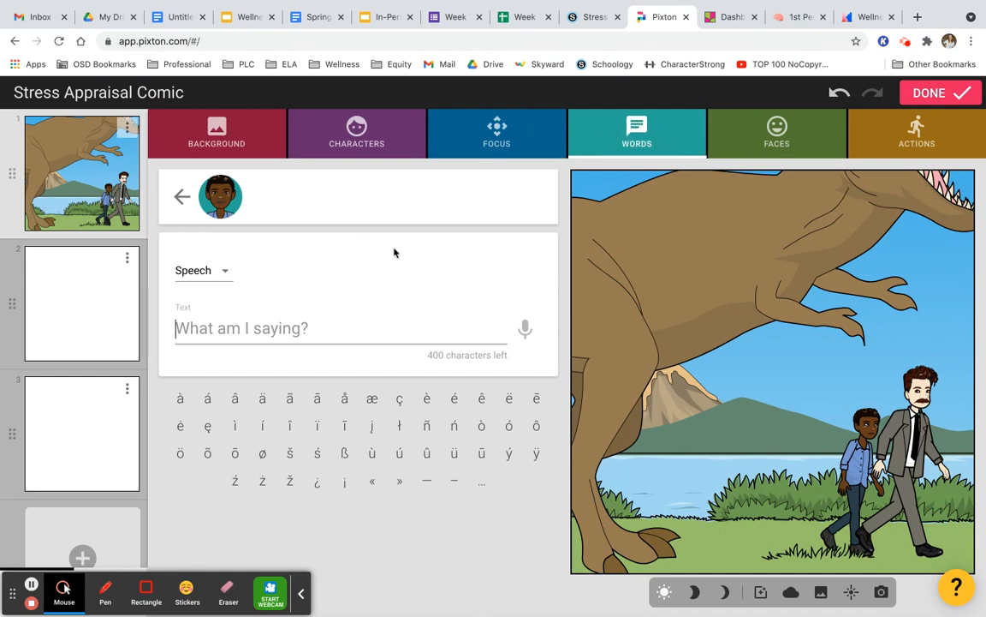
pyautogui.write('Whoa!')
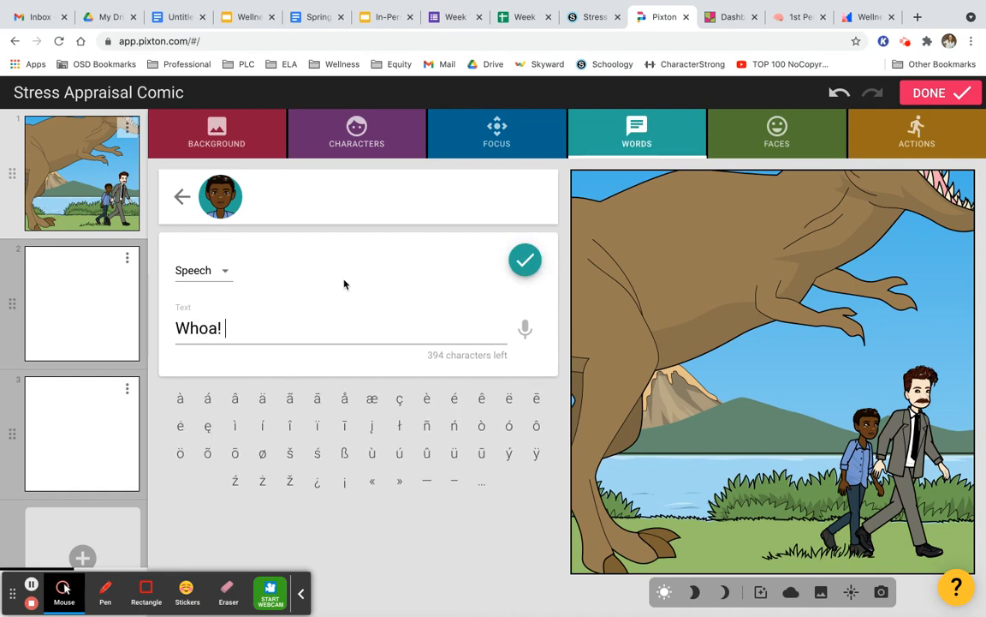
pyautogui.write(" I think we're being ")
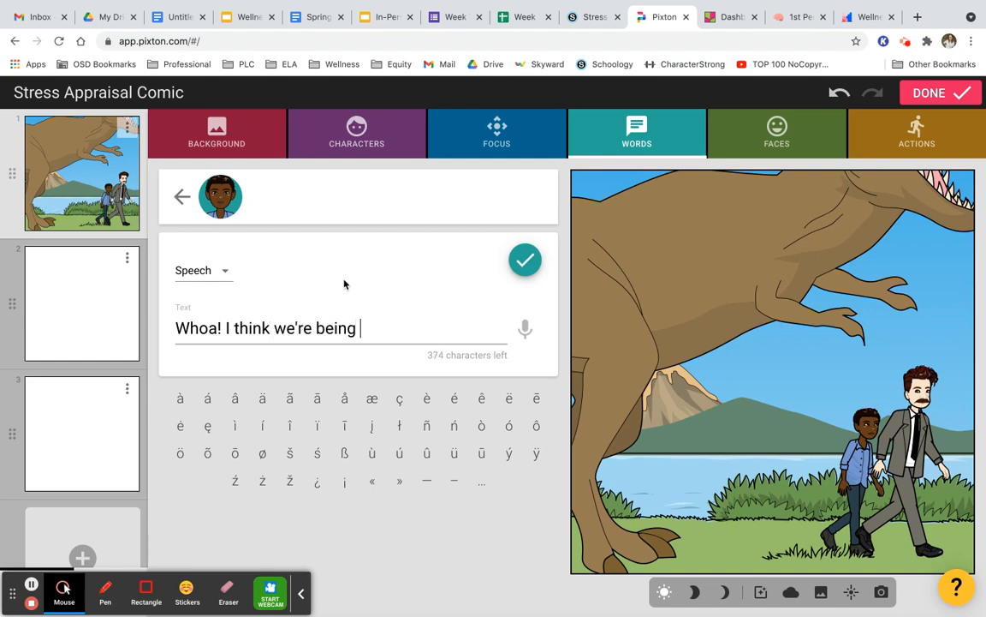
pyautogui.write('followed by')
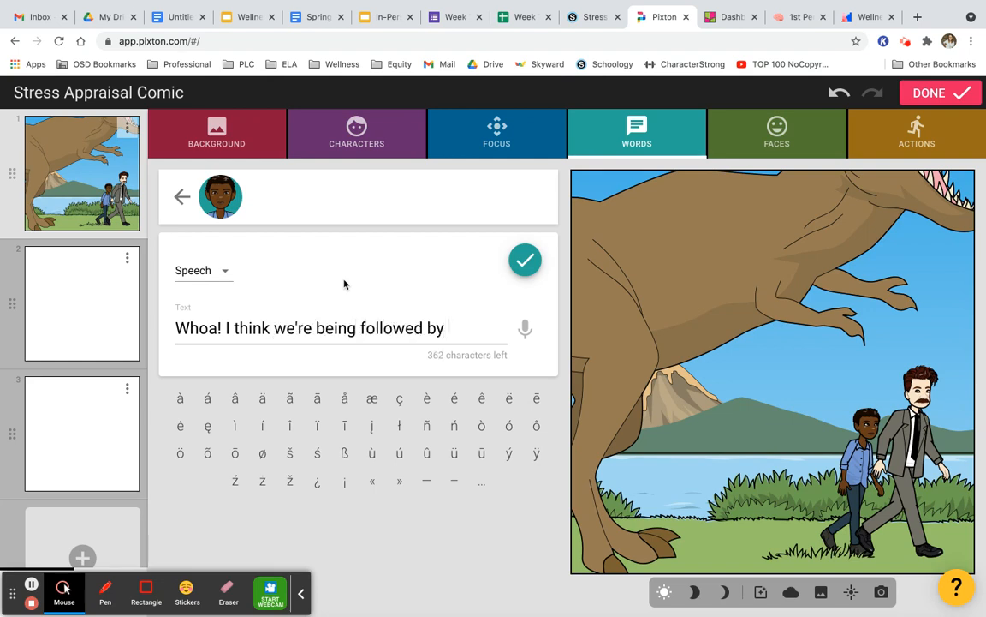
pyautogui.write(' a dinosaur...')
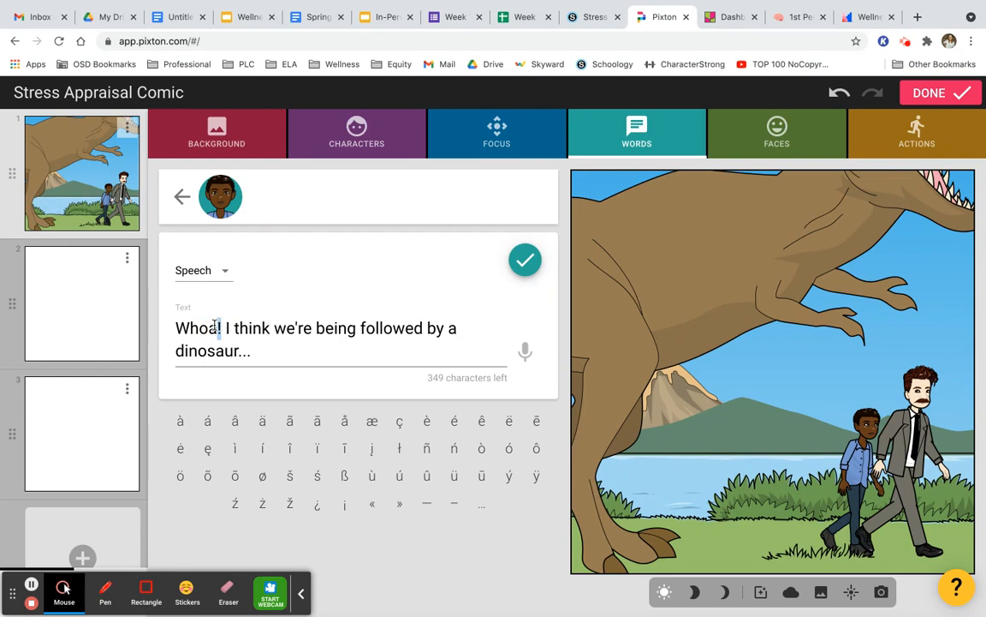
# - Replace the opening "Whoa!" in the boy's speech with "Um,"
pyautogui.press('BackSpace')
pyautogui.press('BackSpace')
pyautogui.press('BackSpace')
pyautogui.press('BackSpace')
pyautogui.press('BackSpace')
pyautogui.press('BackSpace')
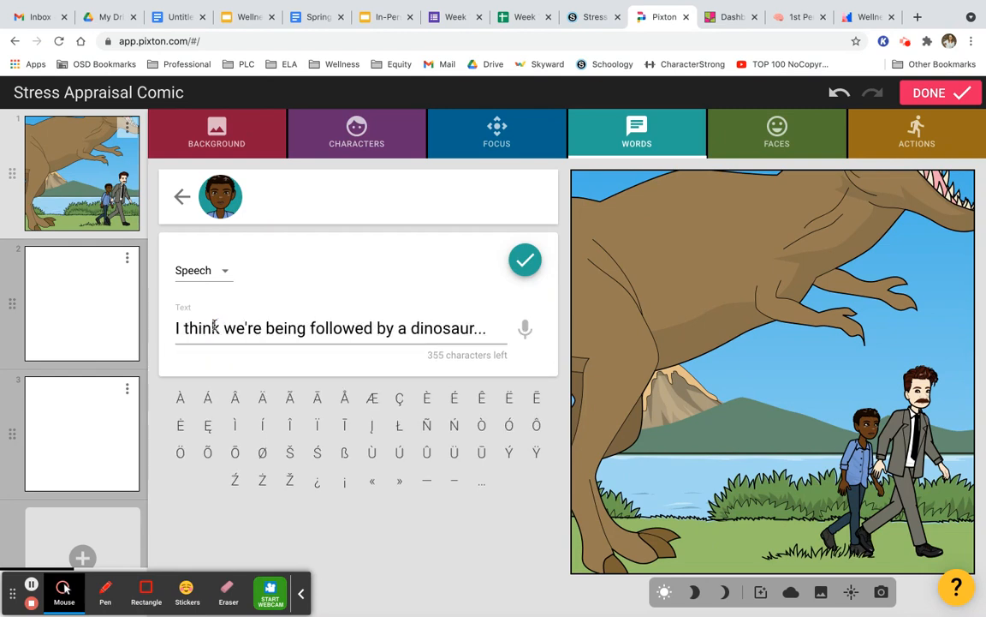
pyautogui.write('Um,')
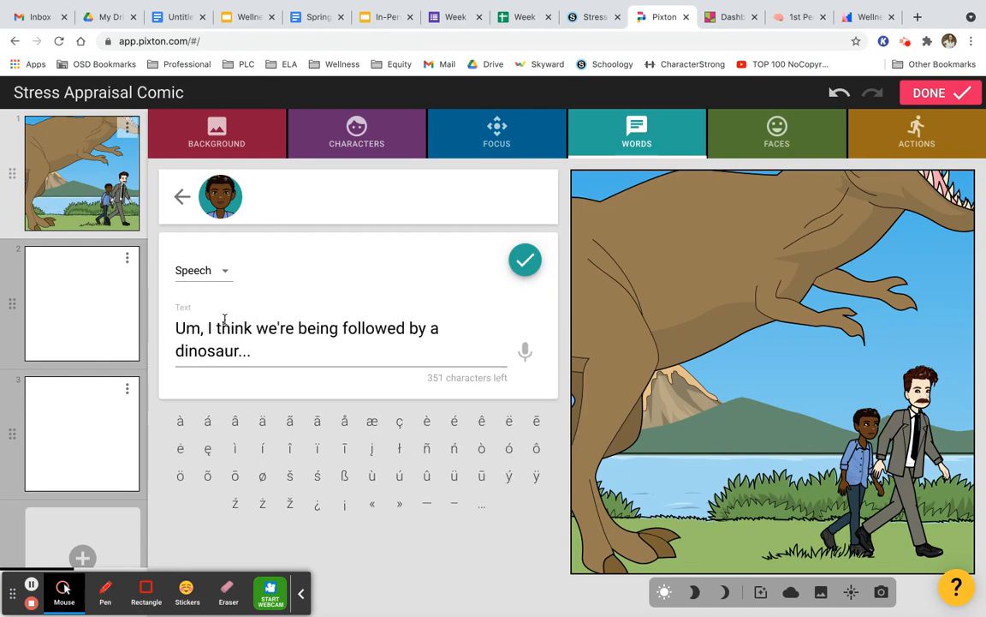
# - Try the Whisper, Shout and Thought bubble types on the boy's words and return the bubble to Speech
pyautogui.click(226, 271)
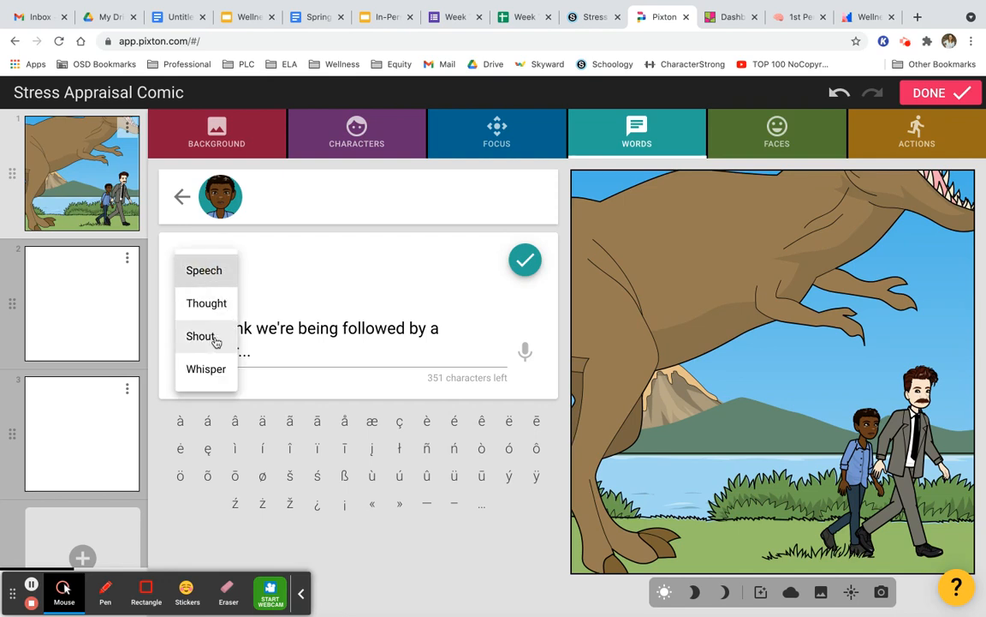
pyautogui.click(220, 370)
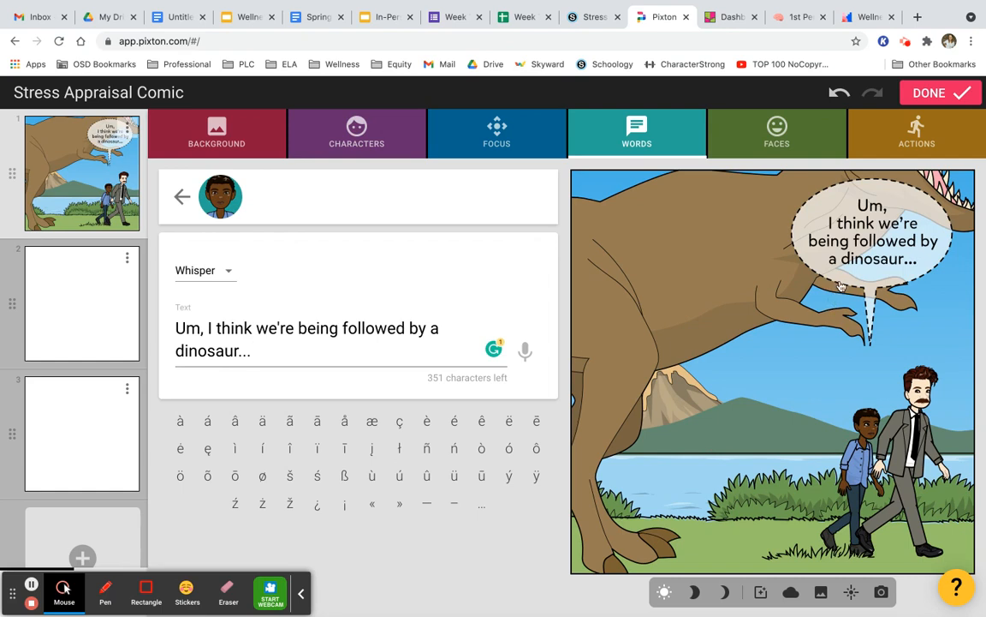
pyautogui.click(210, 271)
pyautogui.click(206, 240)
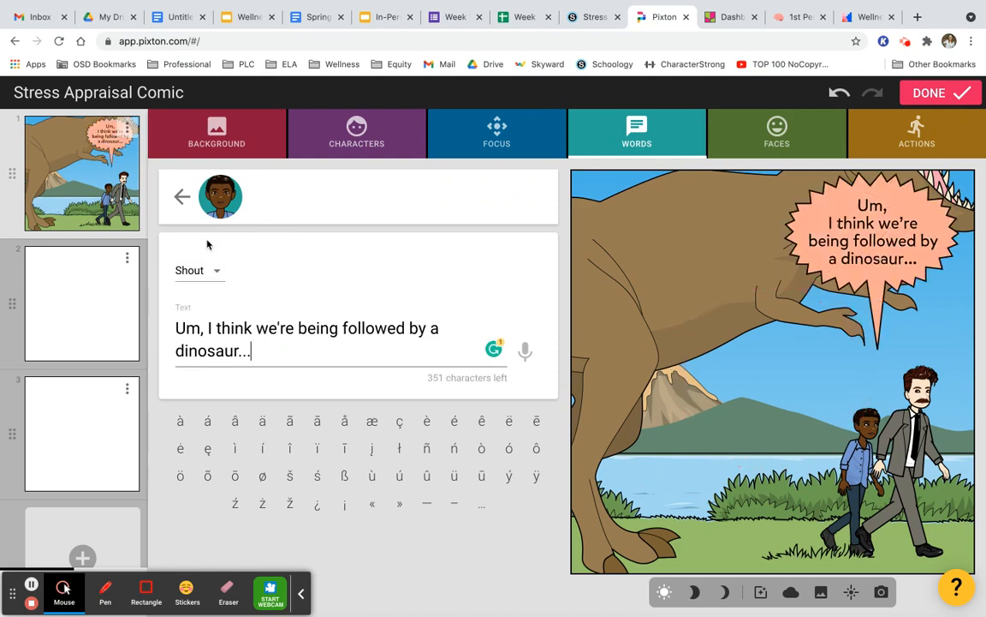
pyautogui.click(215, 273)
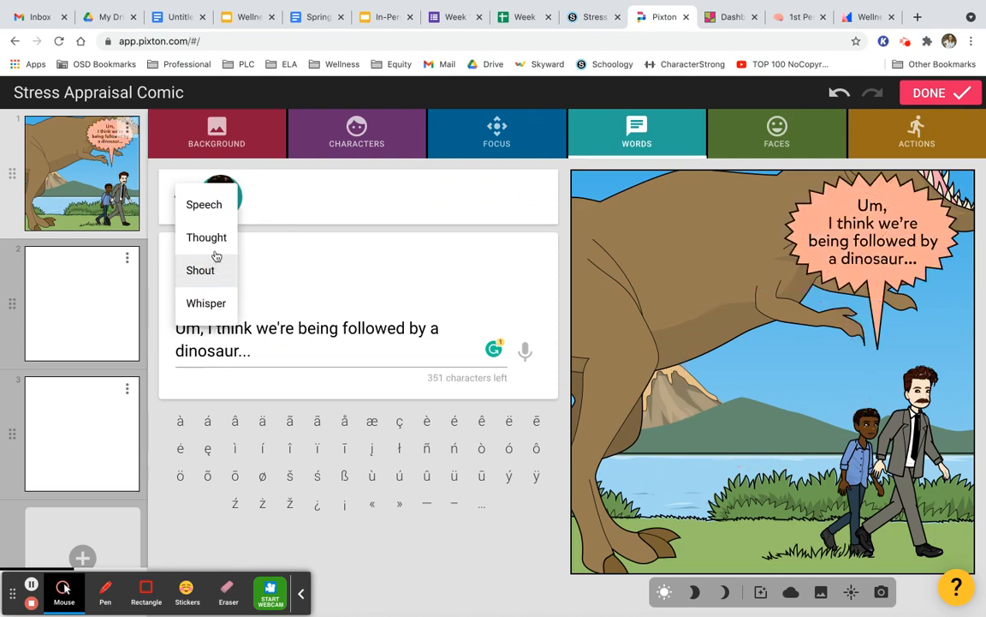
pyautogui.click(215, 238)
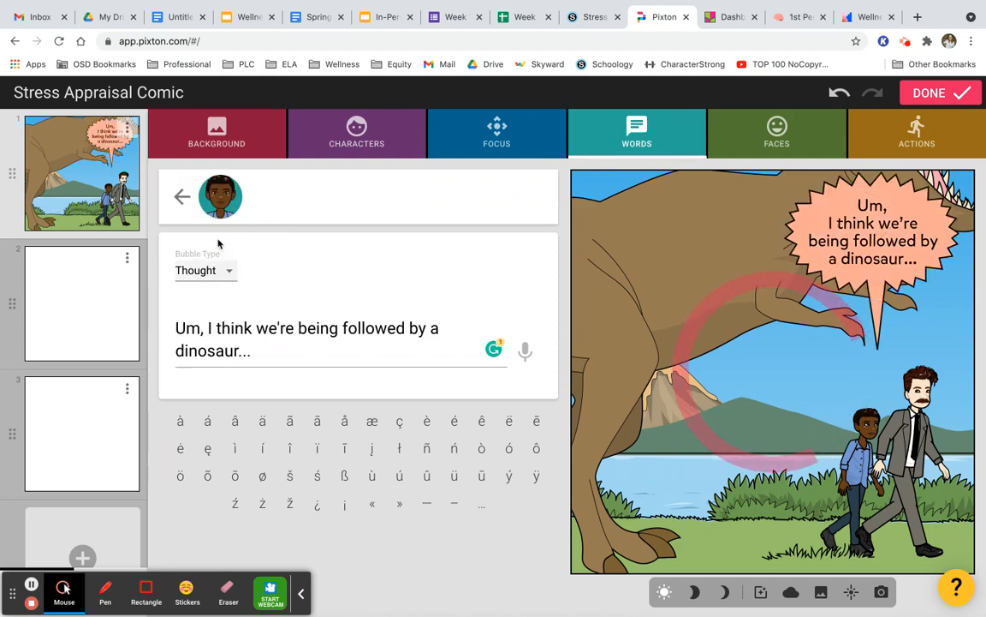
pyautogui.click(210, 268)
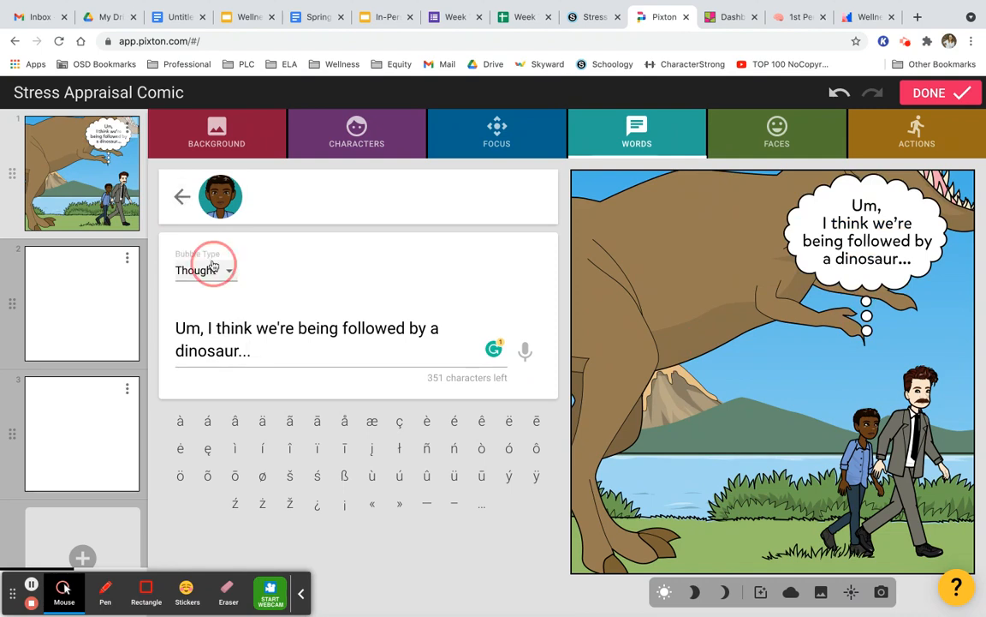
pyautogui.click(213, 241)
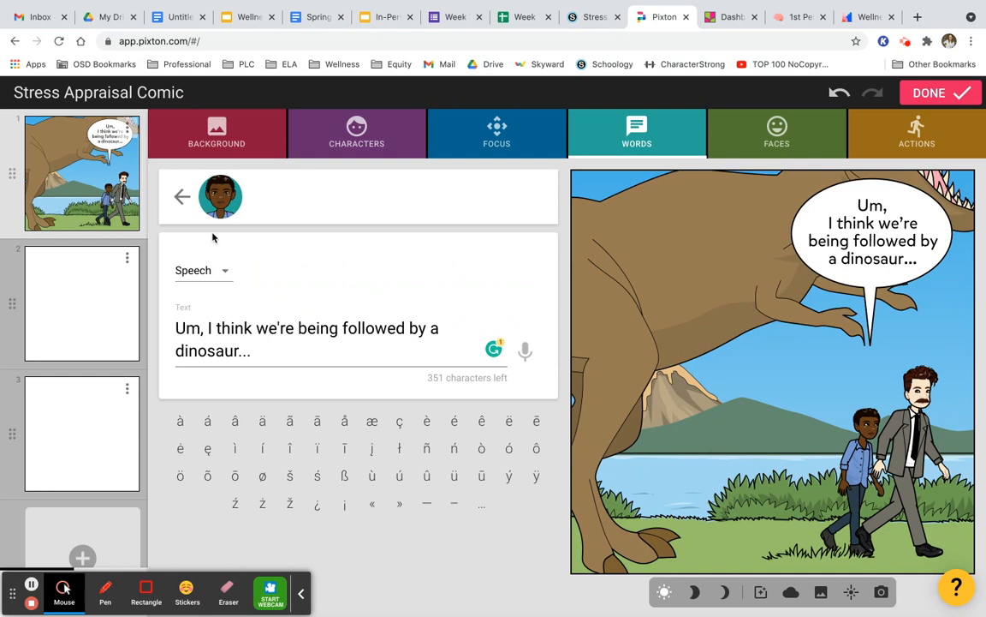
# - Add a speech bubble reading "Hm.." for the man in the gray suit
pyautogui.click(183, 197)
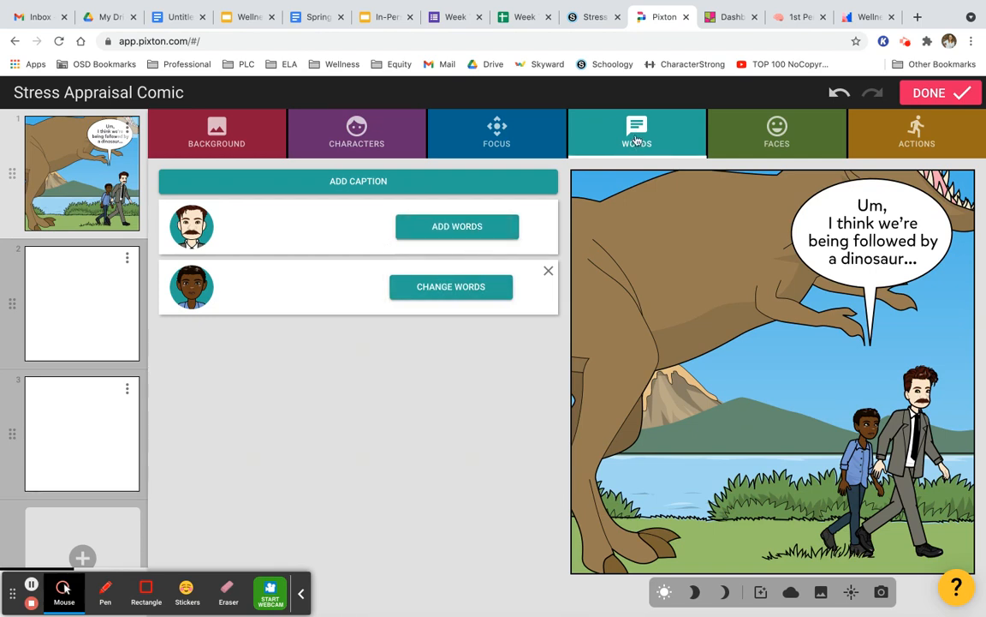
pyautogui.click(451, 227)
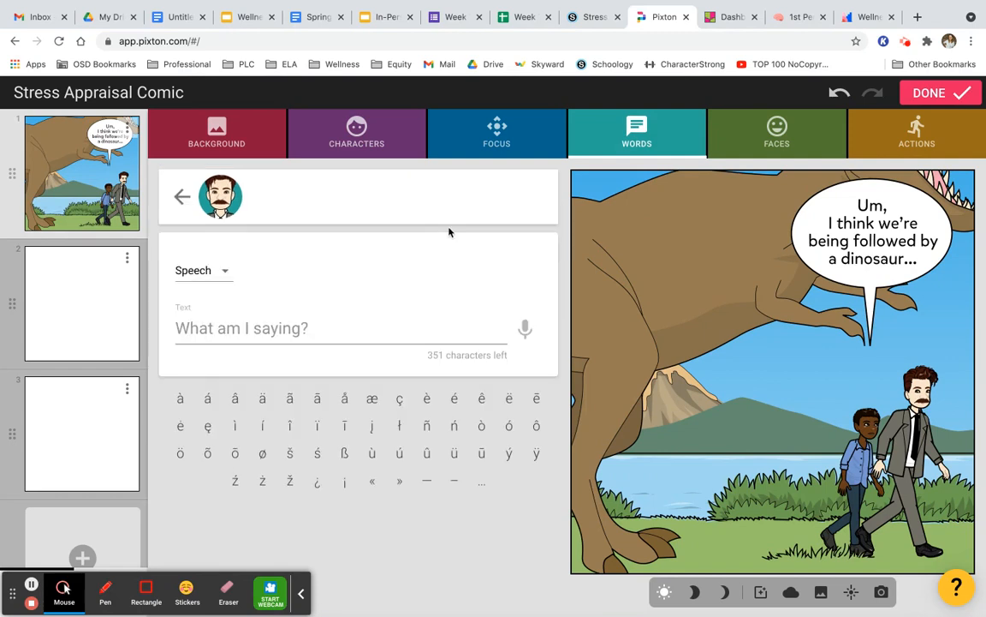
pyautogui.write('Hm..')
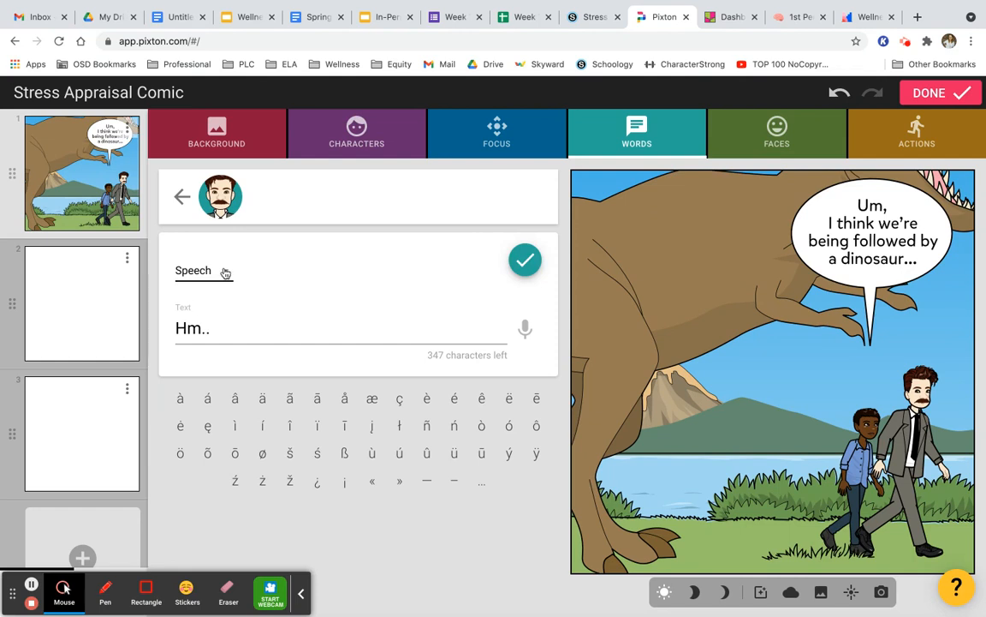
pyautogui.click(534, 260)
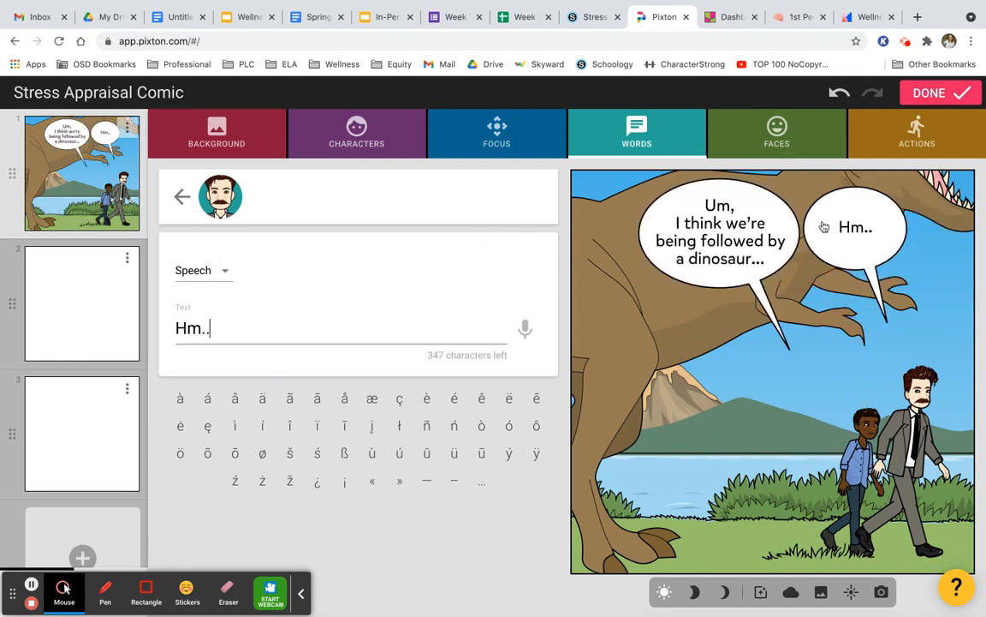
pyautogui.click(820, 249)
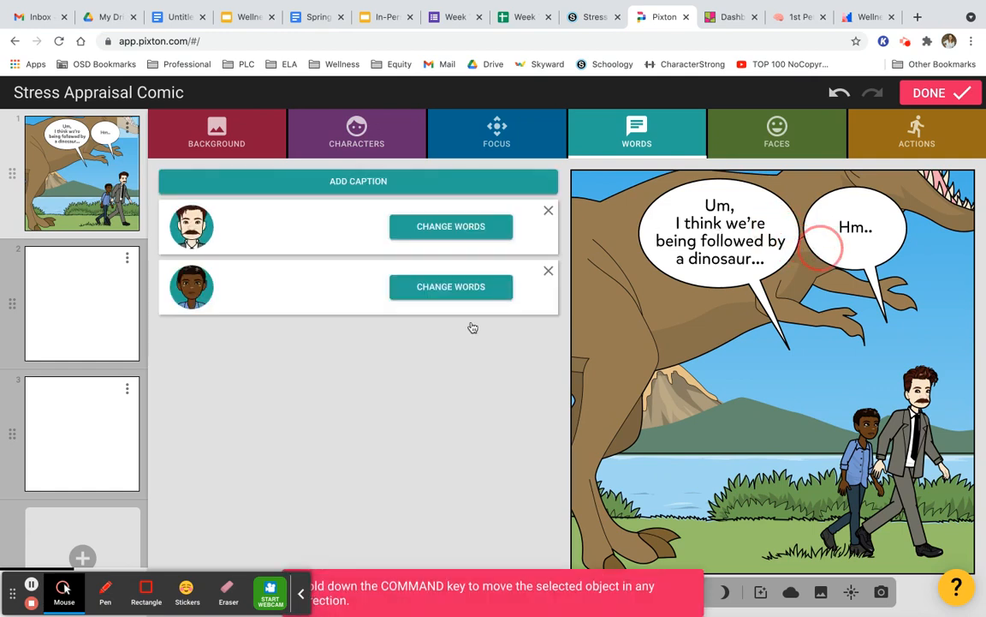
pyautogui.click(443, 291)
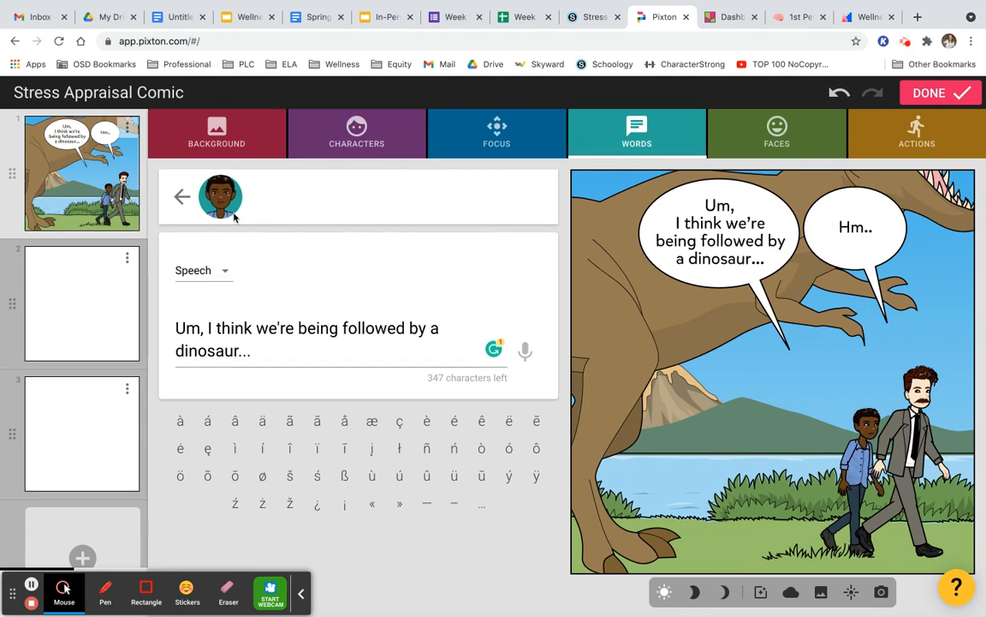
pyautogui.click(181, 196)
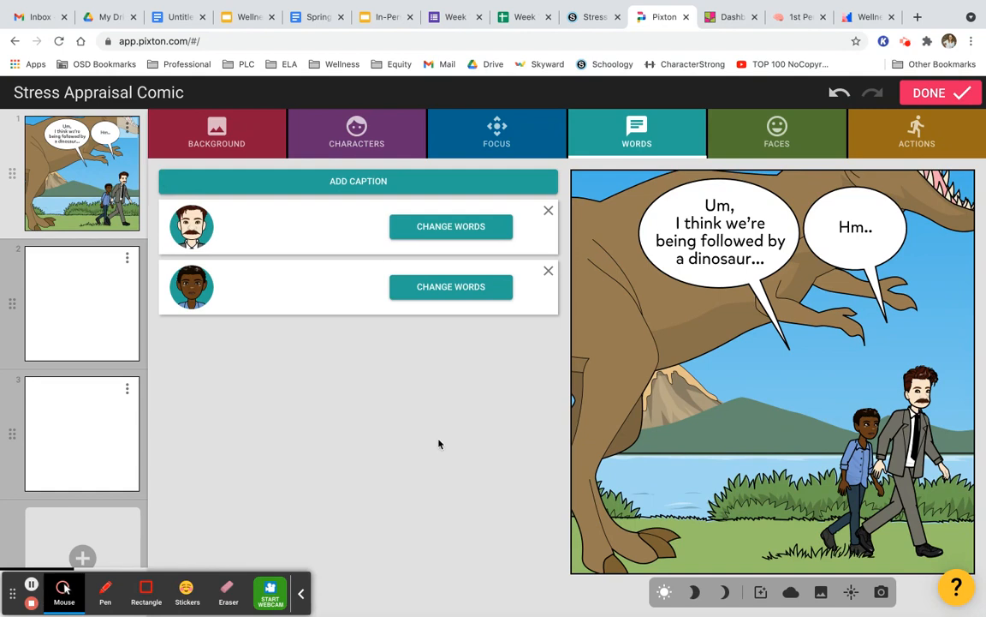
# - Give the man in the gray suit the puzzled expression with the purple question mark
pyautogui.click(778, 137)
pyautogui.click(450, 202)
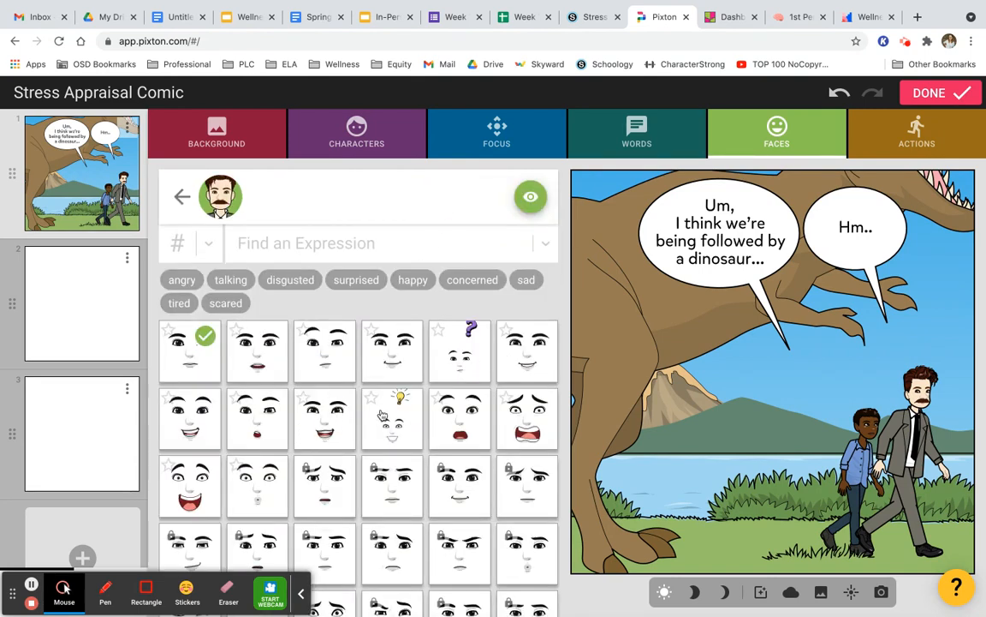
pyautogui.click(460, 360)
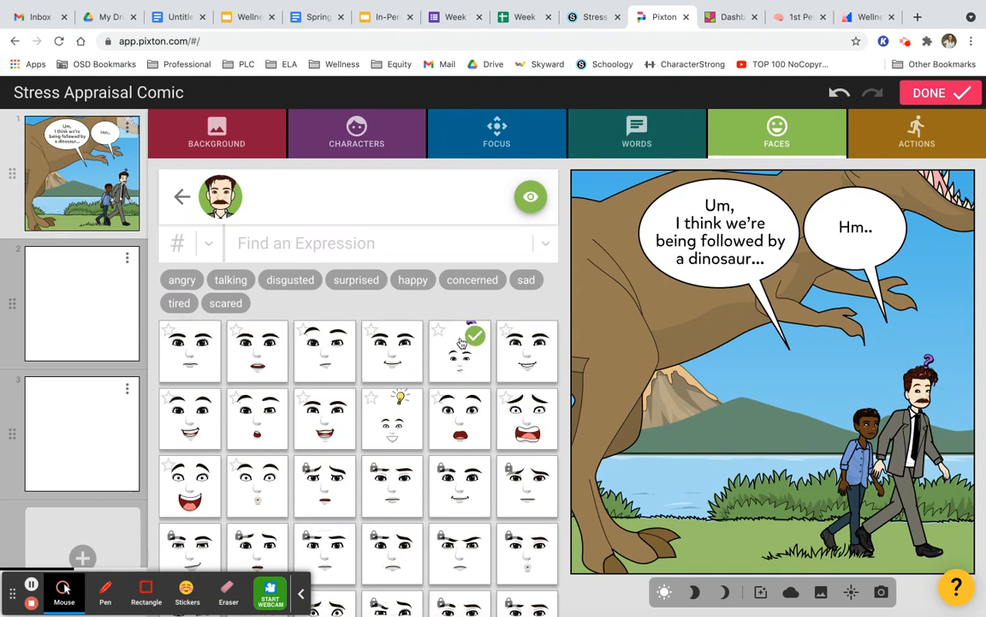
# - Set the man's action to the running pose with both arms stretched forward and browse the other available actions
pyautogui.click(896, 143)
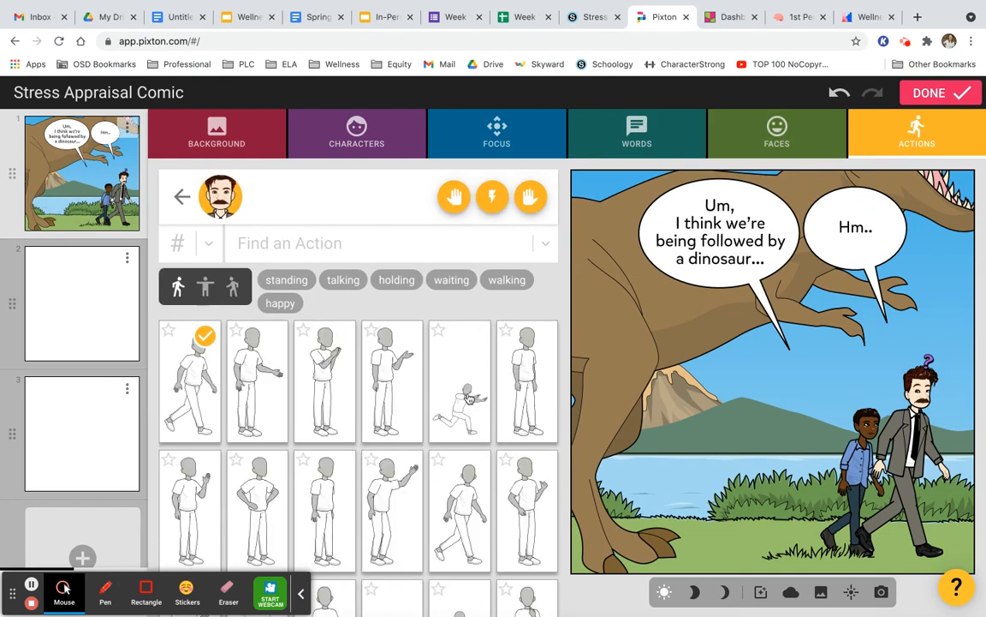
pyautogui.click(469, 399)
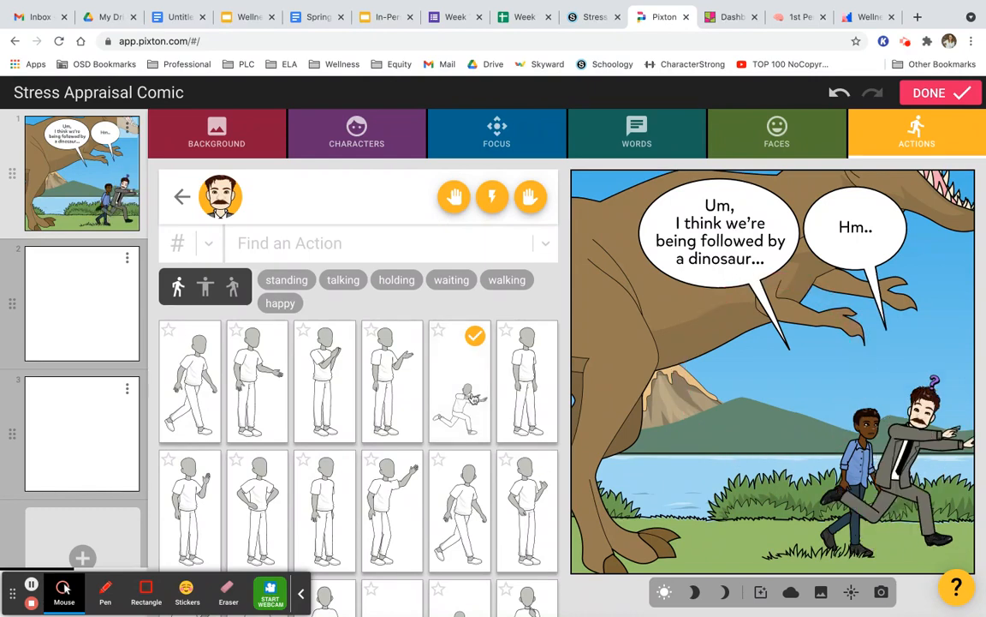
pyautogui.scroll(-3, 429, 512)
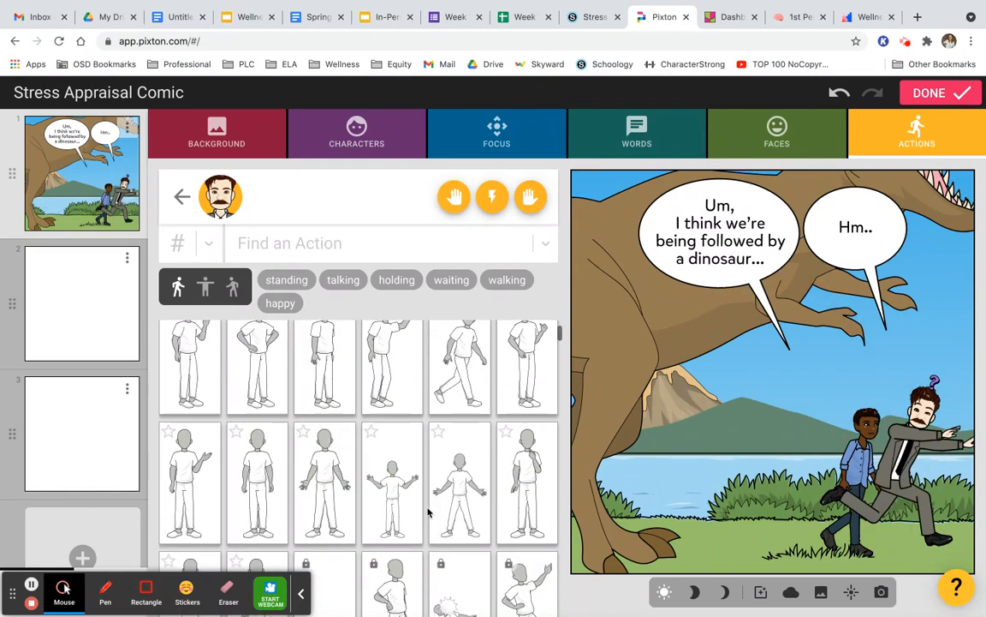
pyautogui.scroll(-3, 429, 512)
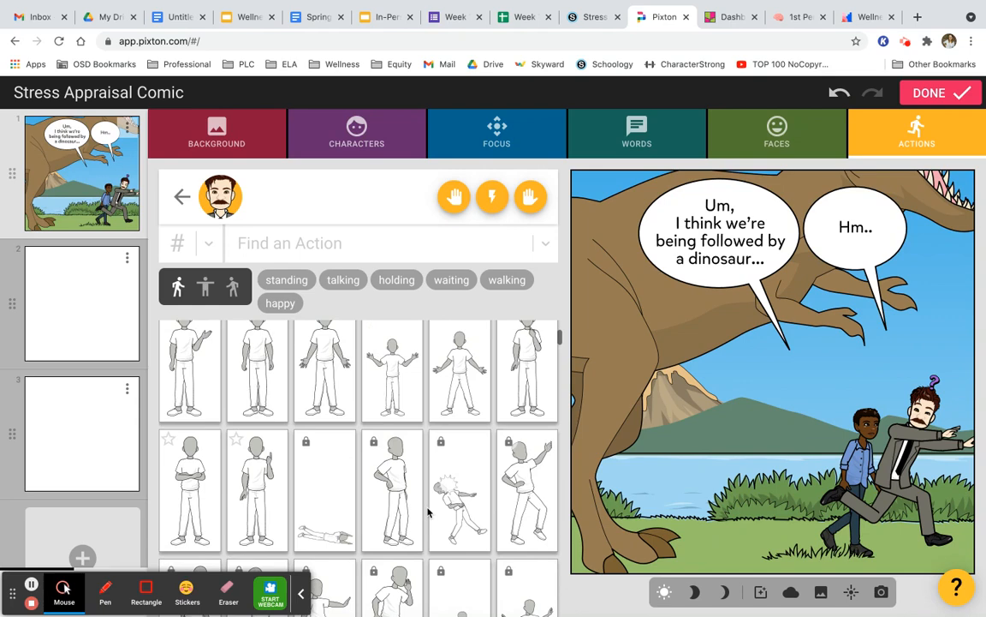
pyautogui.scroll(1, 429, 512)
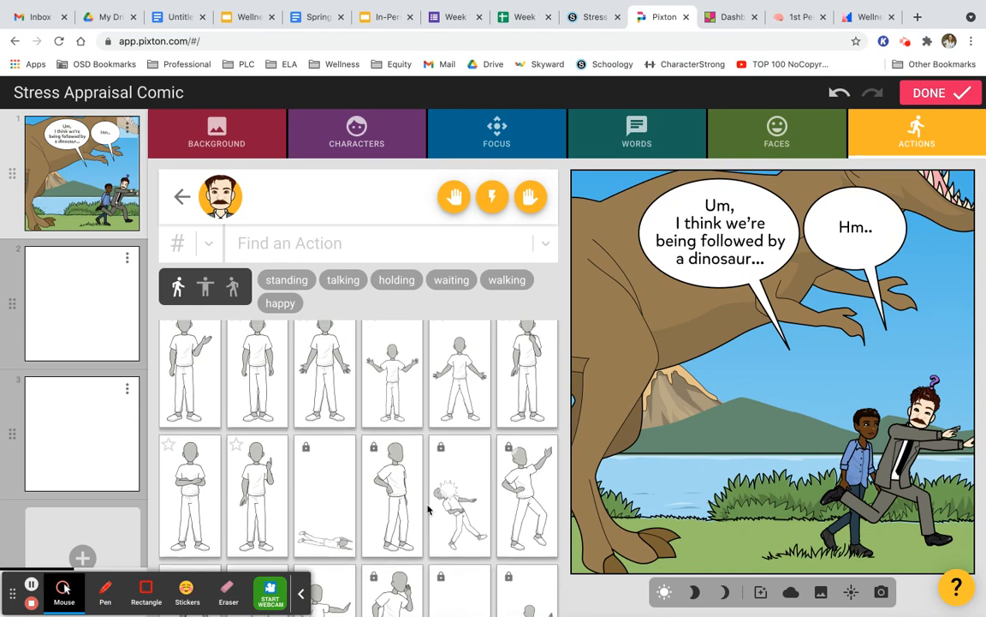
pyautogui.scroll(-3, 429, 510)
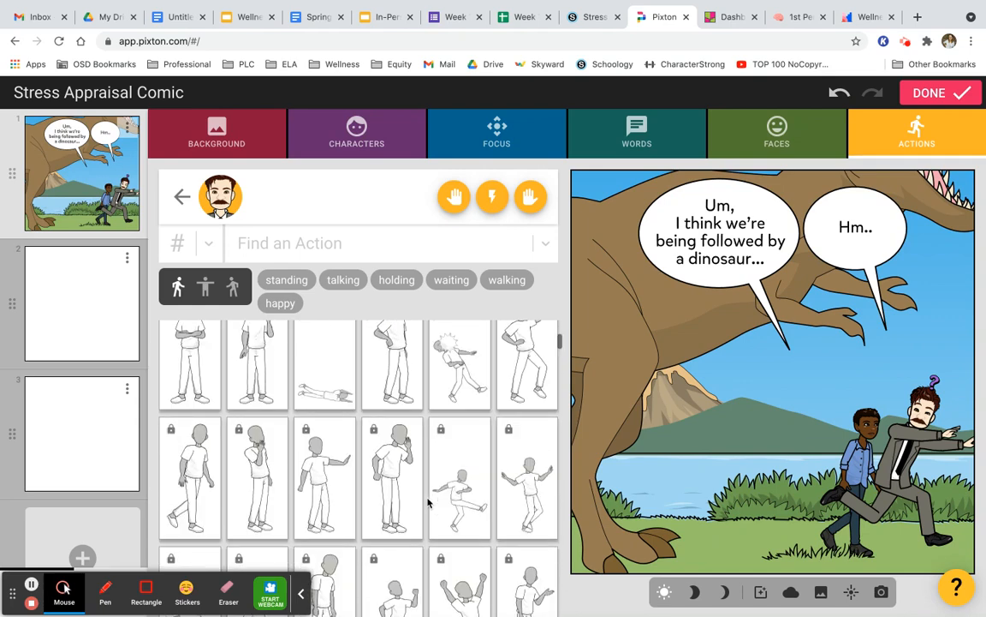
pyautogui.scroll(-5, 429, 504)
pyautogui.scroll(15, 429, 503)
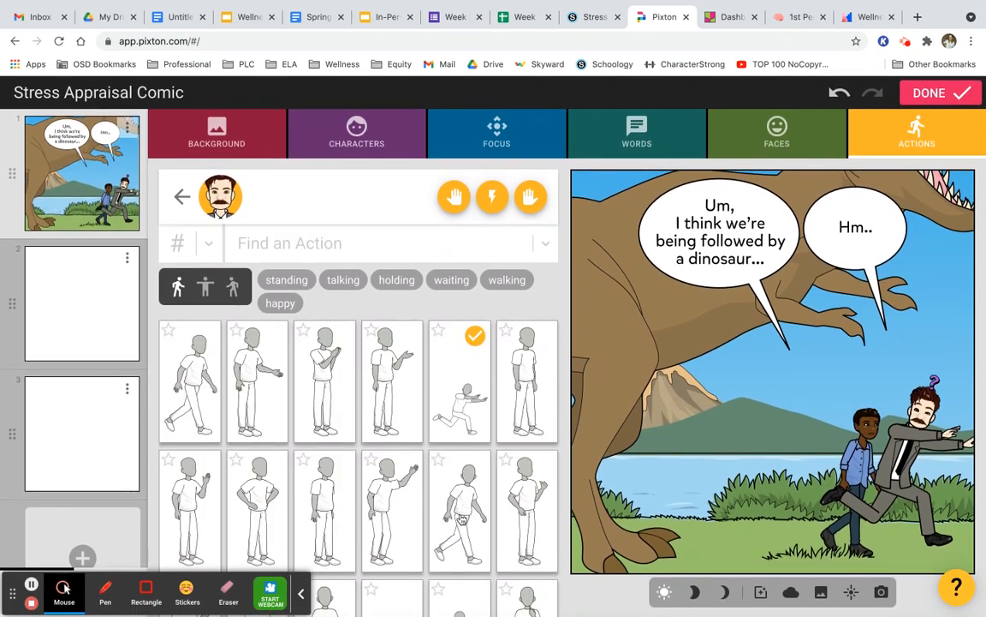
# - Turn the running man to face left and view the front-facing and right-facing versions of the actions
pyautogui.click(236, 291)
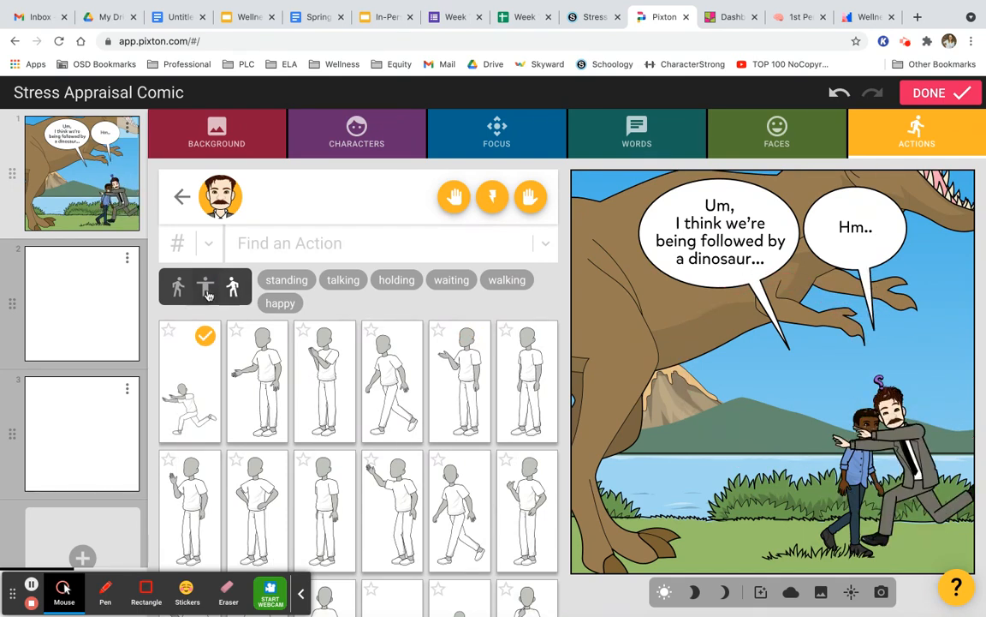
pyautogui.click(207, 292)
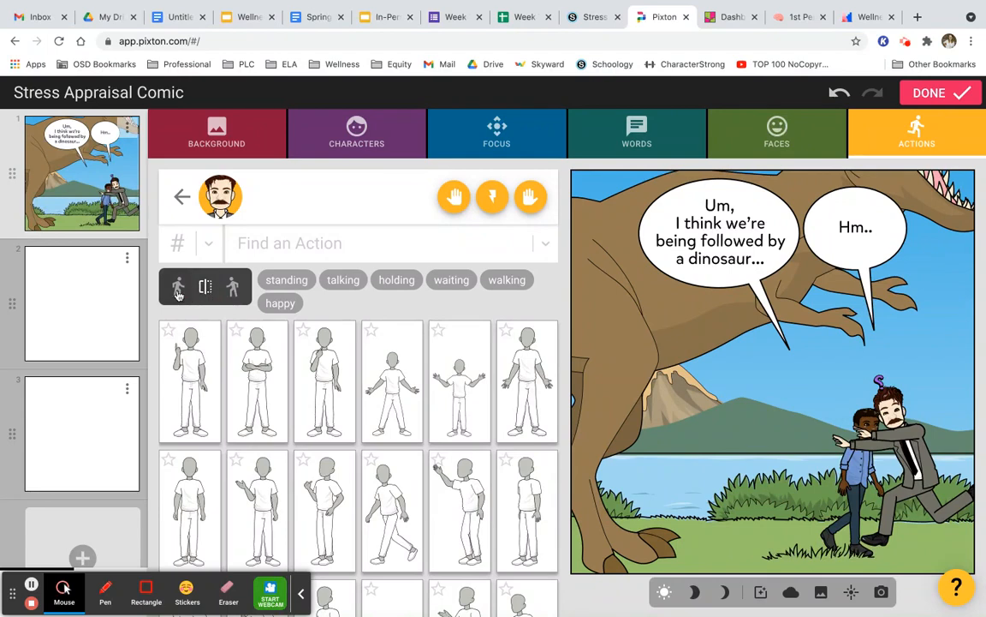
pyautogui.click(178, 291)
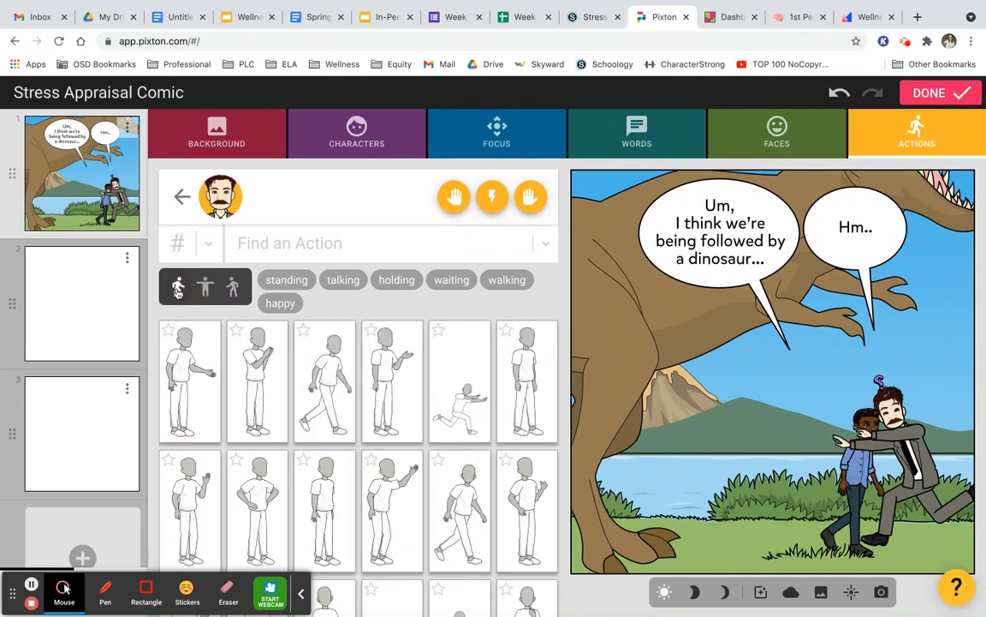
# - Turn the running man in the gray suit to face right
pyautogui.click(233, 288)
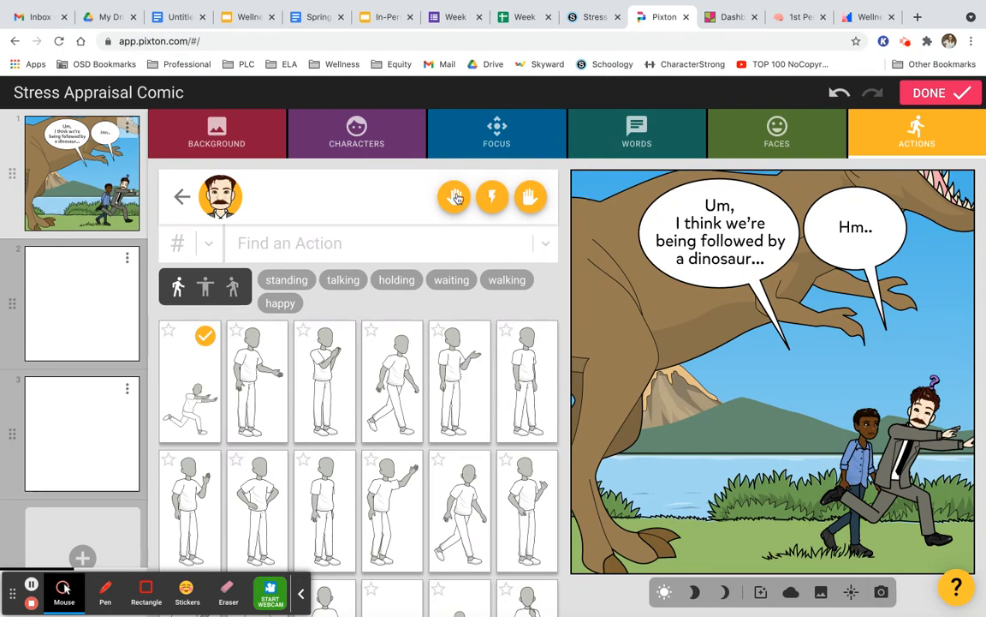
# - Duplicate the finished first panel so the copy becomes the second panel, and view the copy's panel options
pyautogui.click(78, 309)
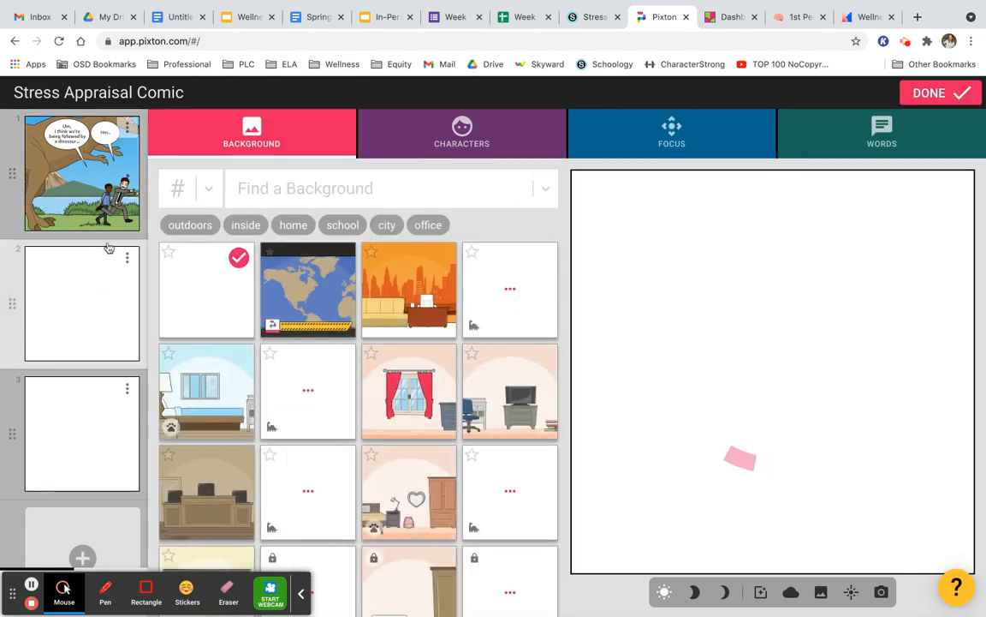
pyautogui.click(129, 129)
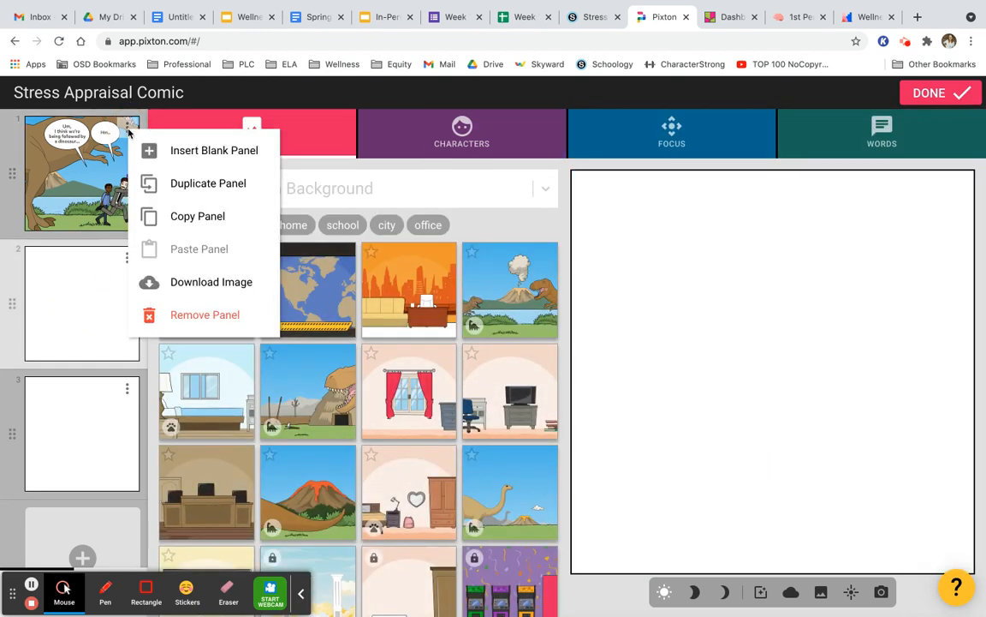
pyautogui.click(229, 187)
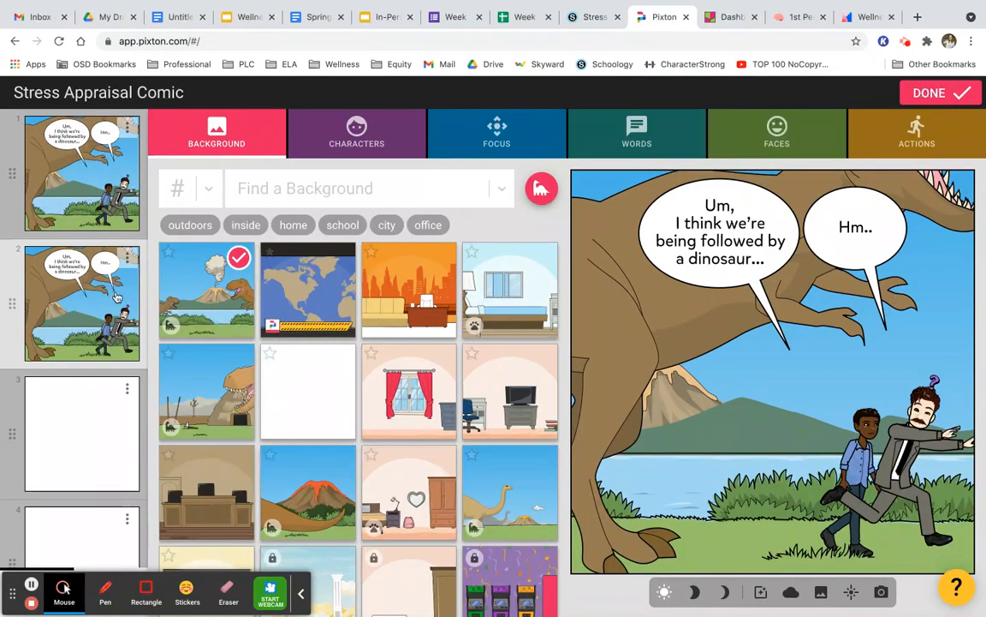
pyautogui.click(128, 255)
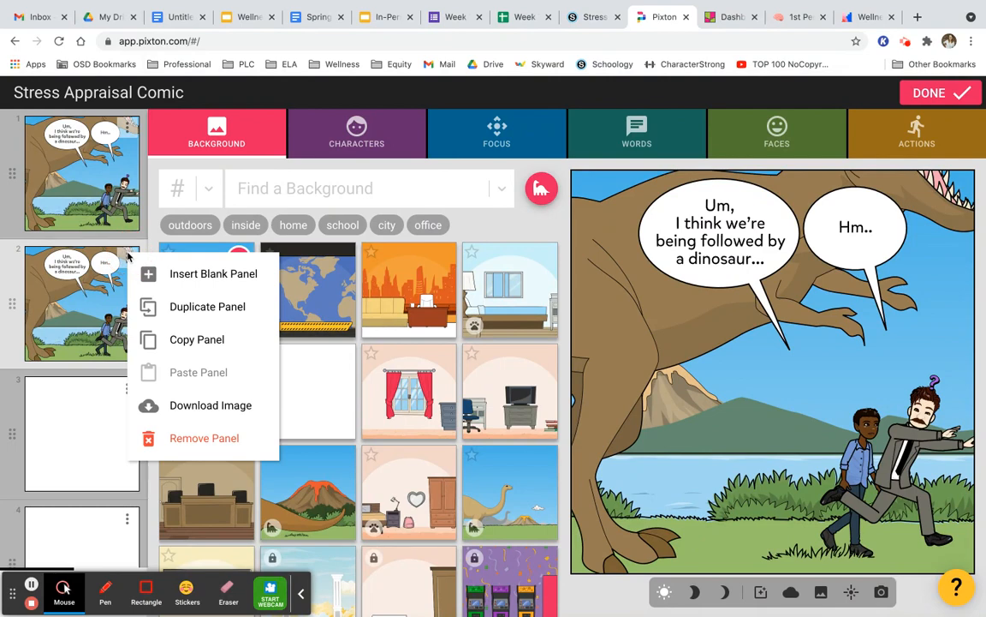
pyautogui.click(565, 237)
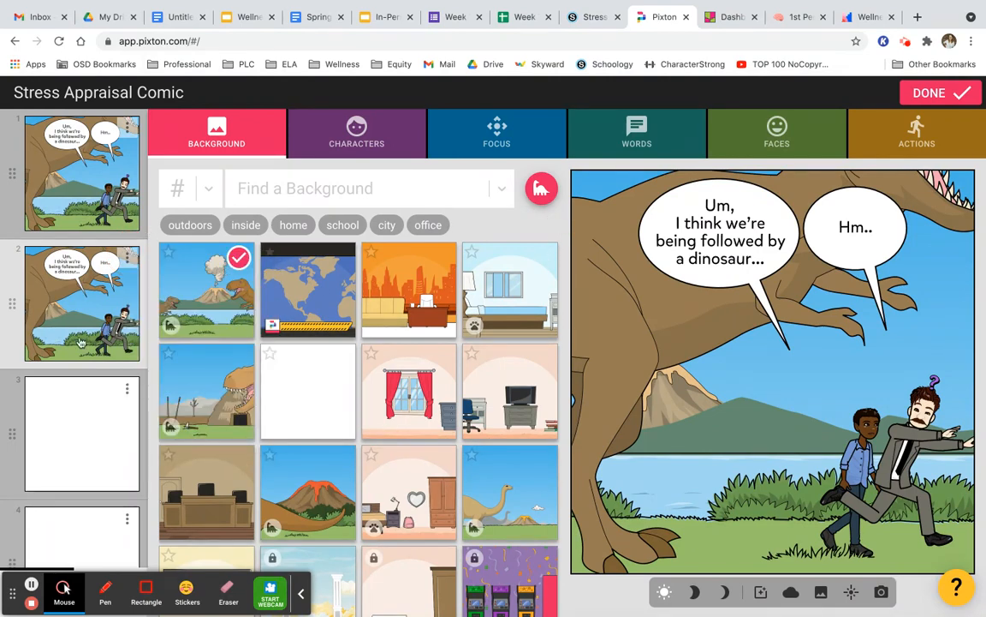
# - Delete the two blank panels that follow the duplicated dinosaur panel
pyautogui.click(128, 392)
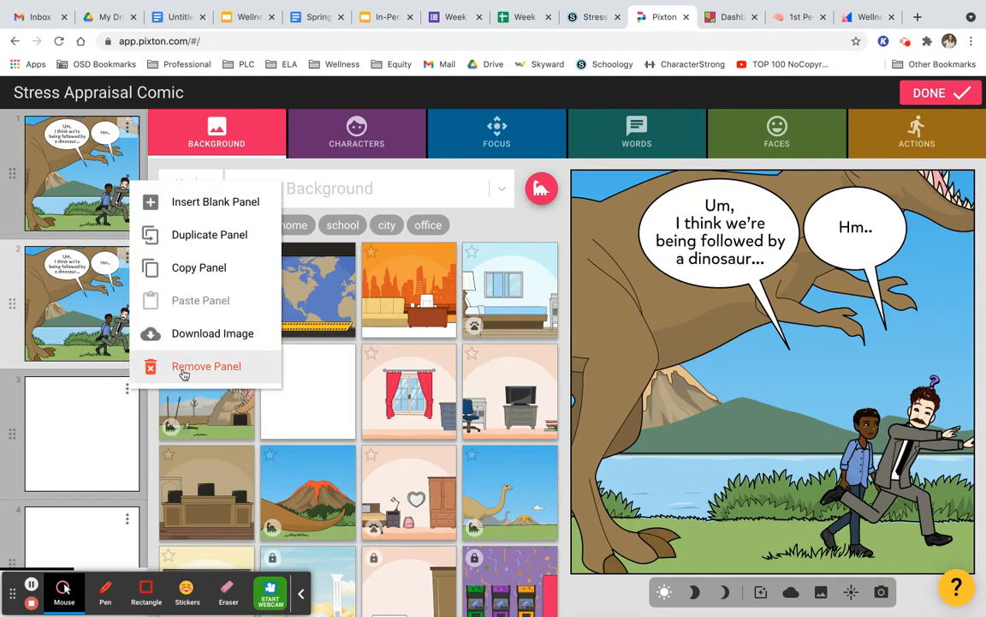
pyautogui.click(183, 367)
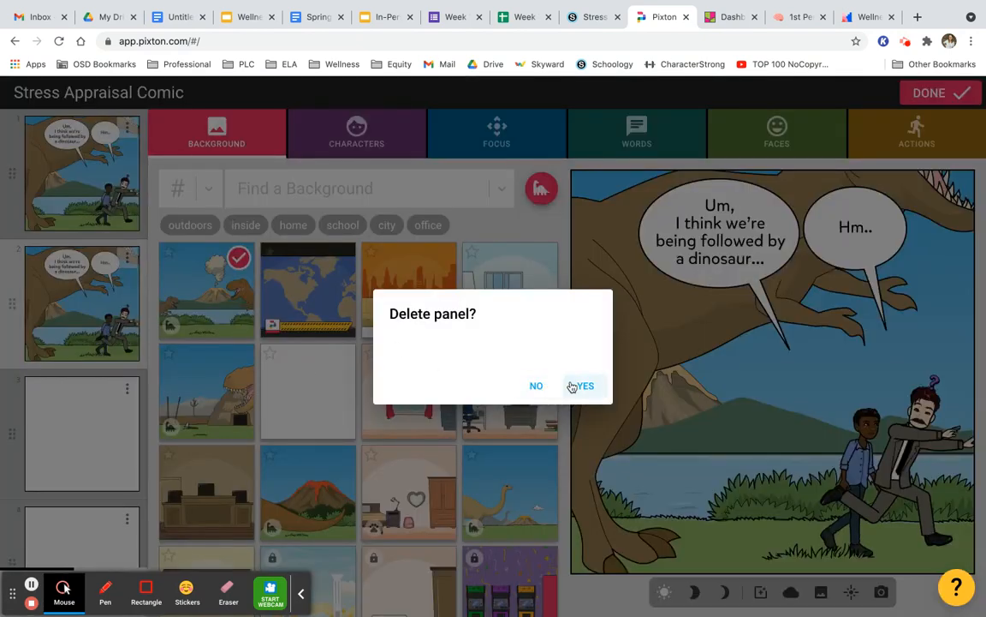
pyautogui.click(585, 385)
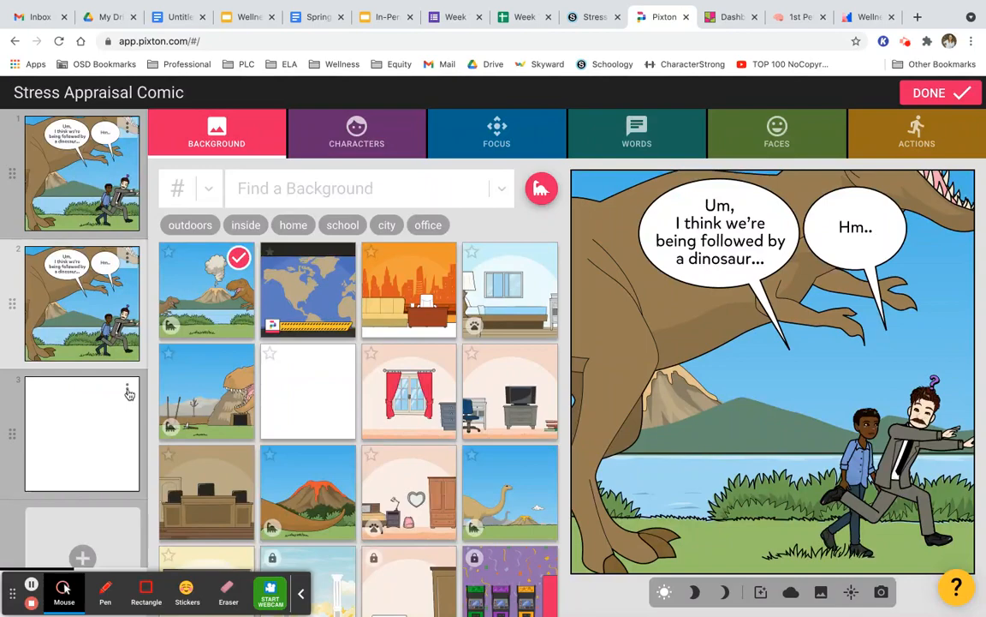
pyautogui.click(127, 392)
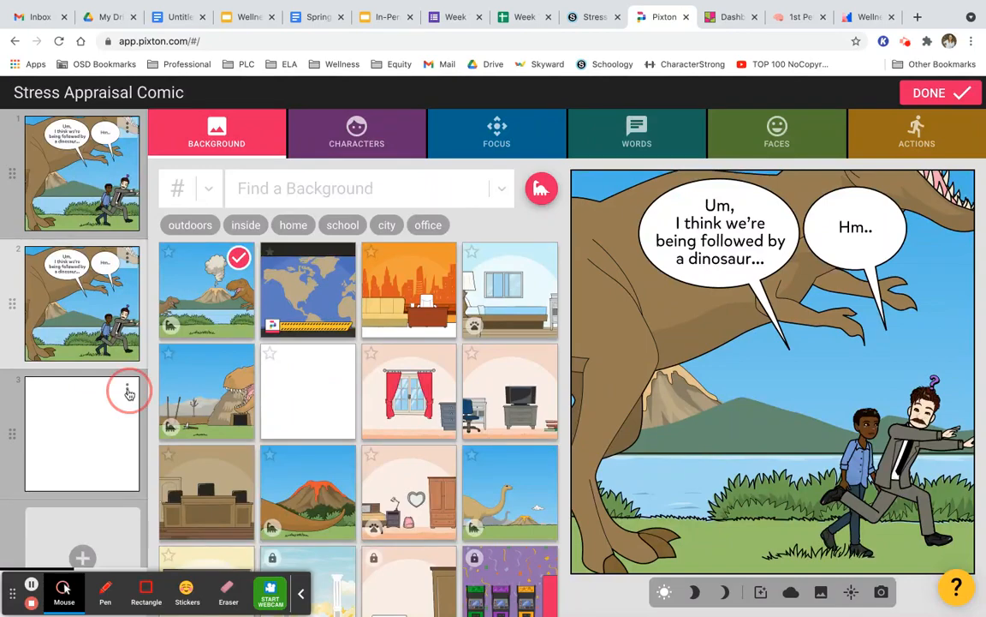
pyautogui.click(192, 377)
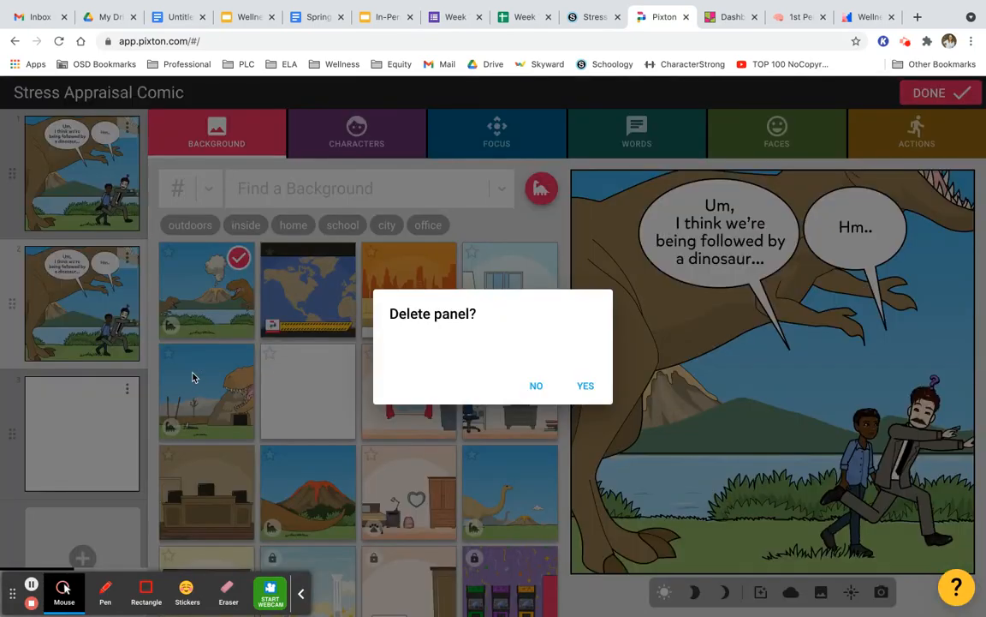
pyautogui.click(589, 383)
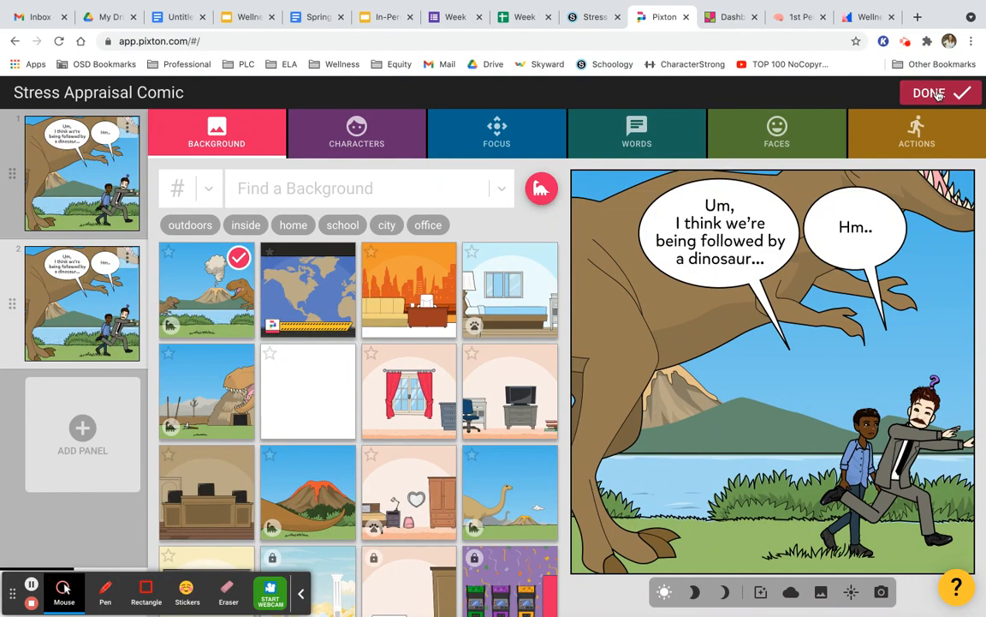
# - Try the dim and dark night filters on the second panel, clear the filter, and browse the available effect graphics
pyautogui.click(694, 590)
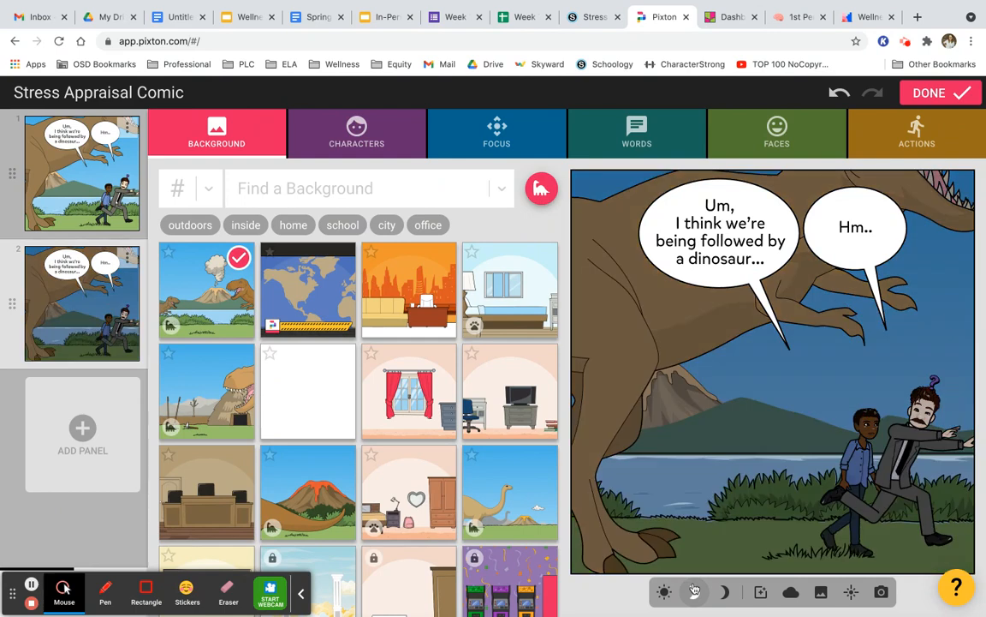
pyautogui.click(725, 591)
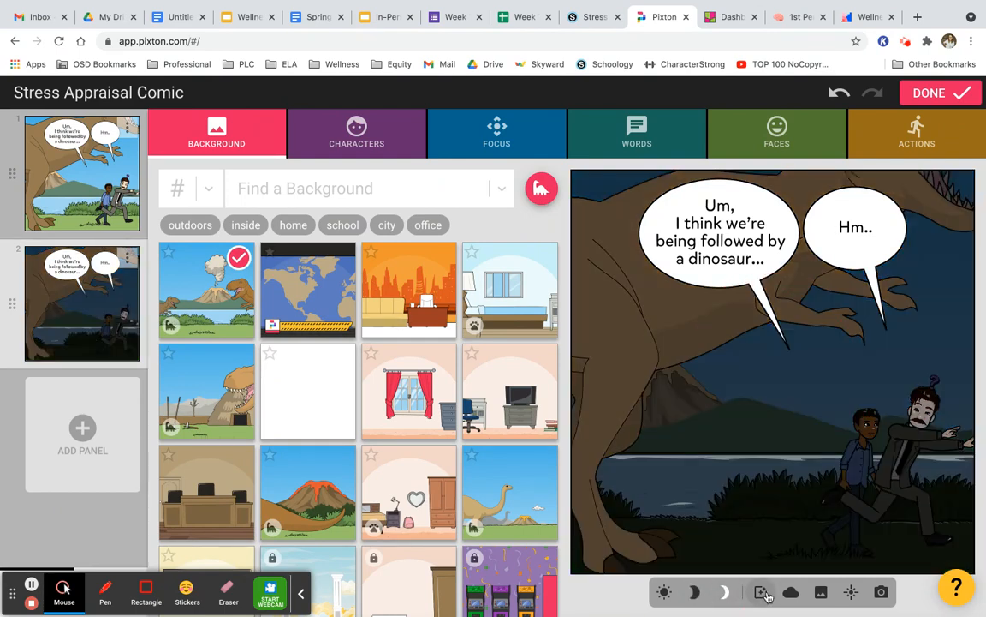
pyautogui.click(765, 592)
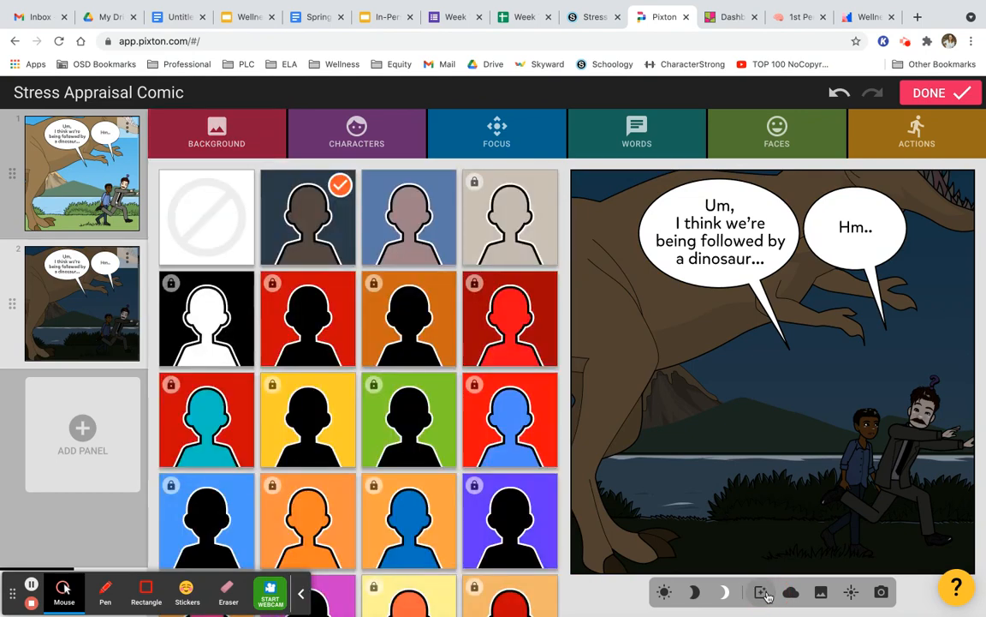
pyautogui.click(428, 220)
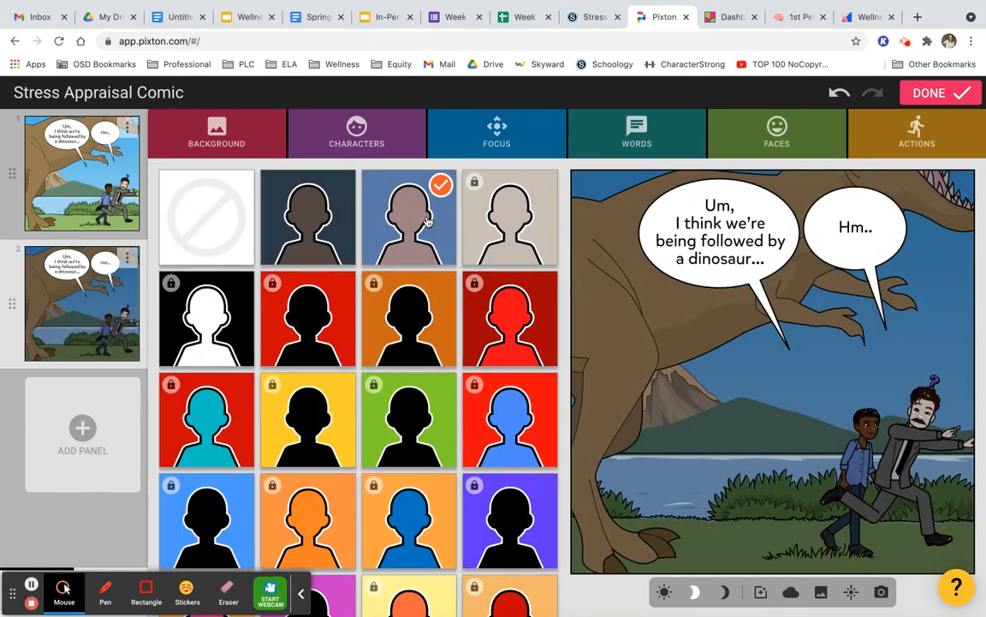
pyautogui.click(197, 188)
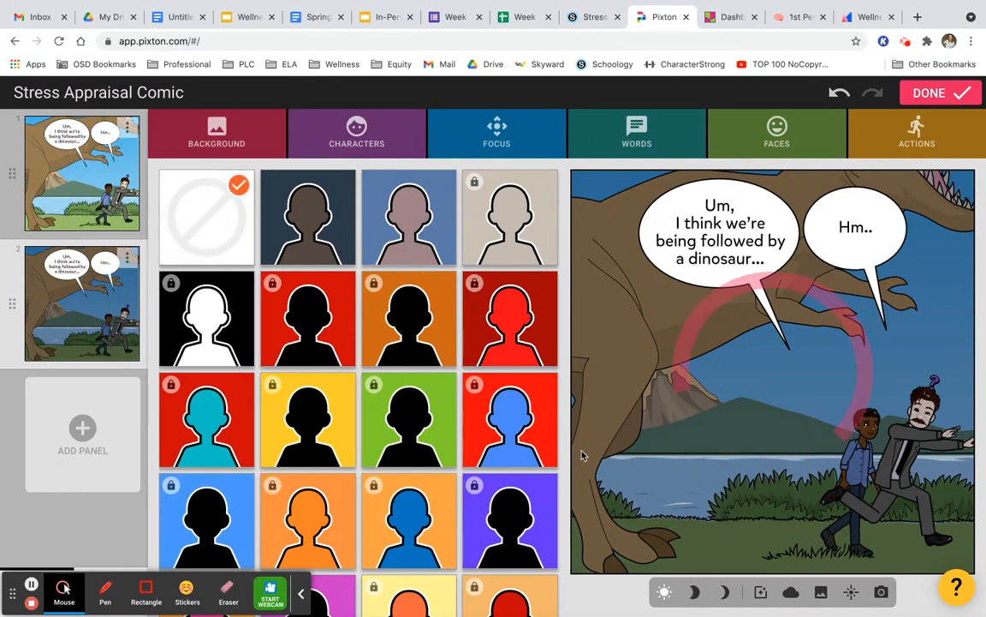
pyautogui.click(852, 593)
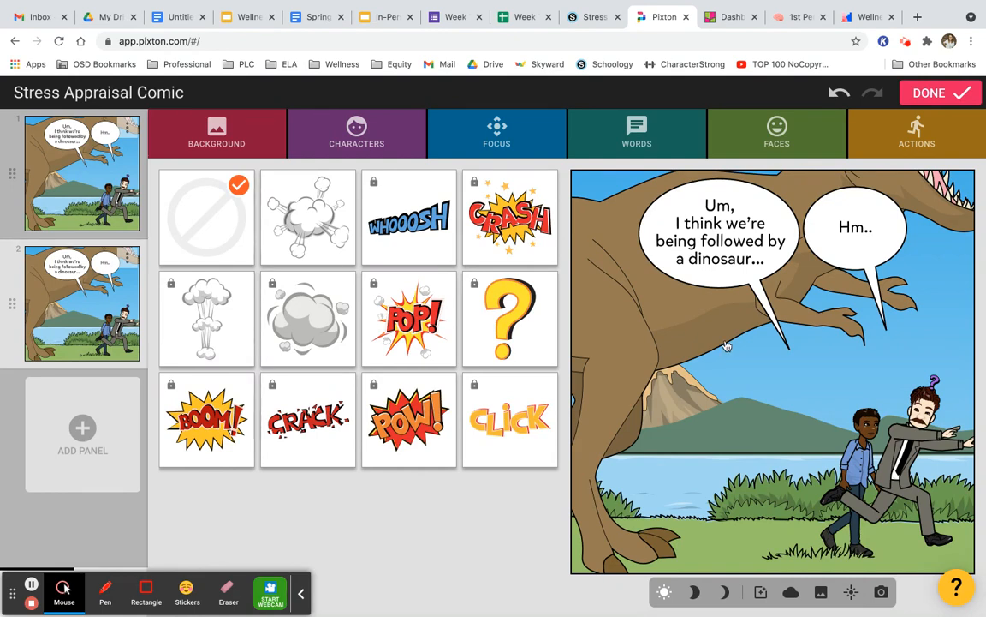
# - Finish editing the comic and open its sharing page
pyautogui.click(938, 97)
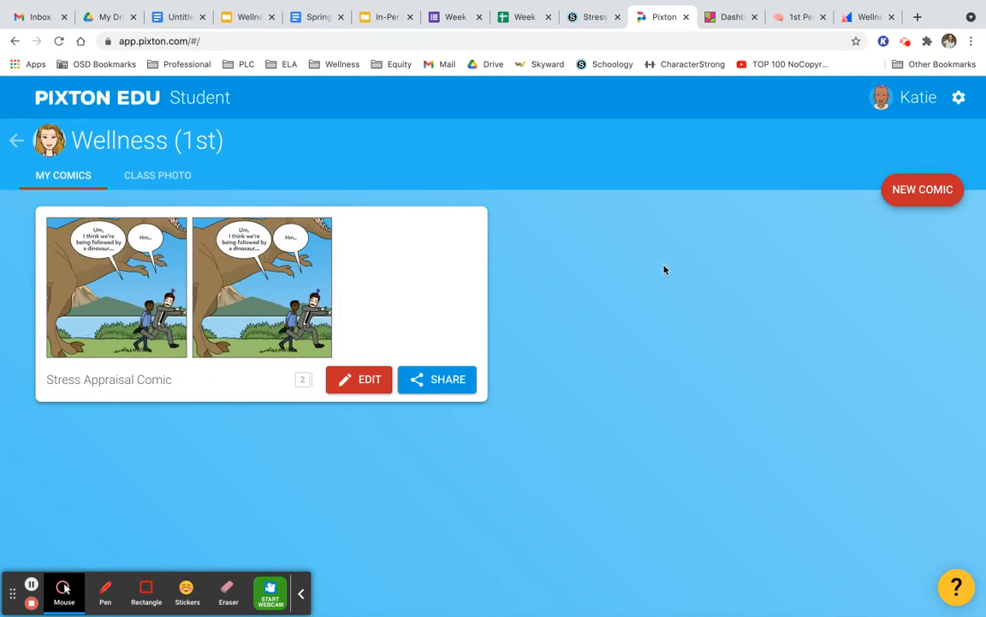
pyautogui.click(443, 388)
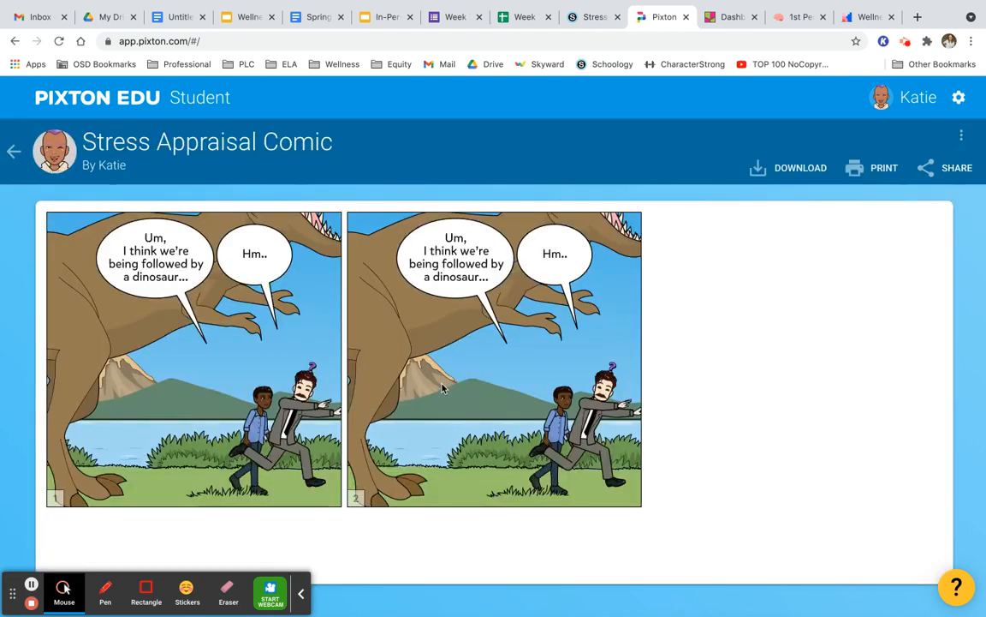